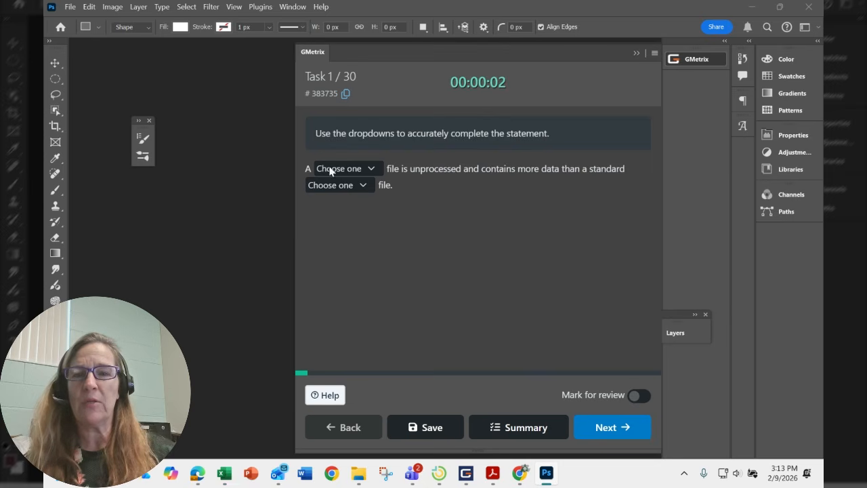
Step: Complete the Task 1 statement with RAW as the unprocessed file type and JPEG as the standard file type
left_click(369, 169)
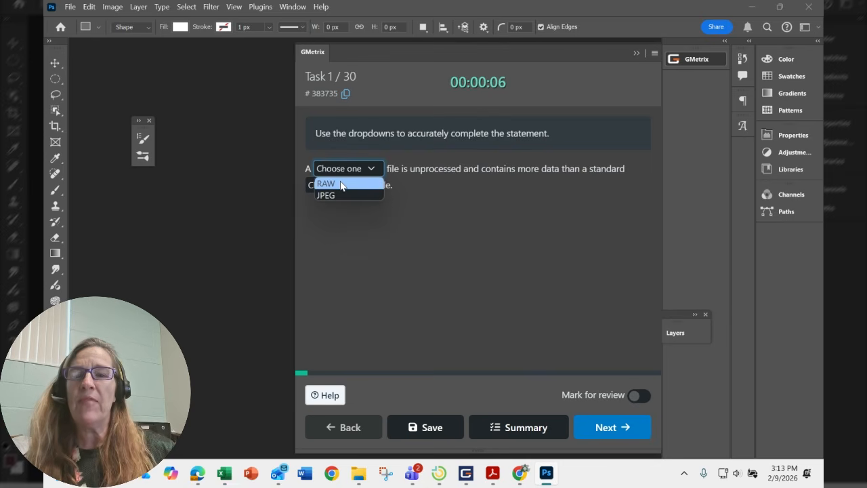
left_click(342, 183)
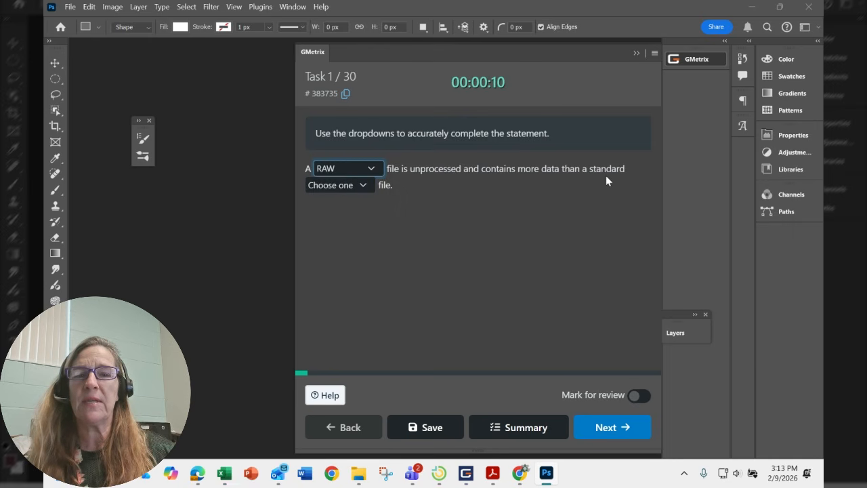
left_click(366, 185)
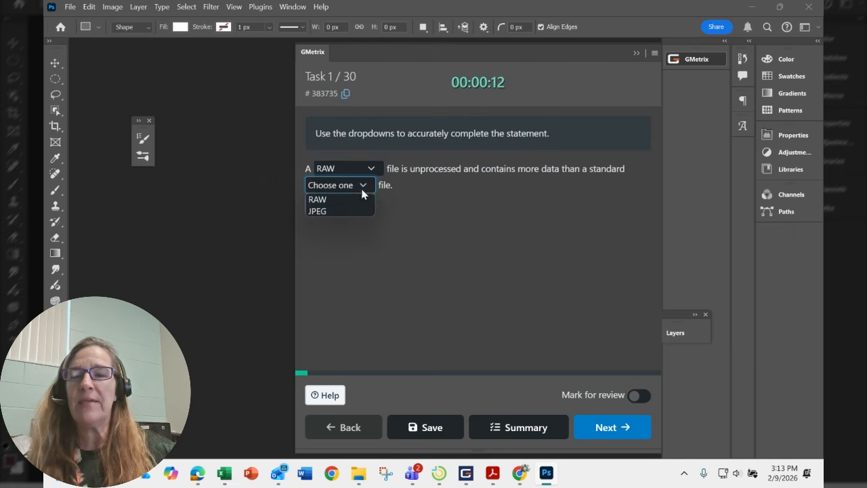
left_click(343, 209)
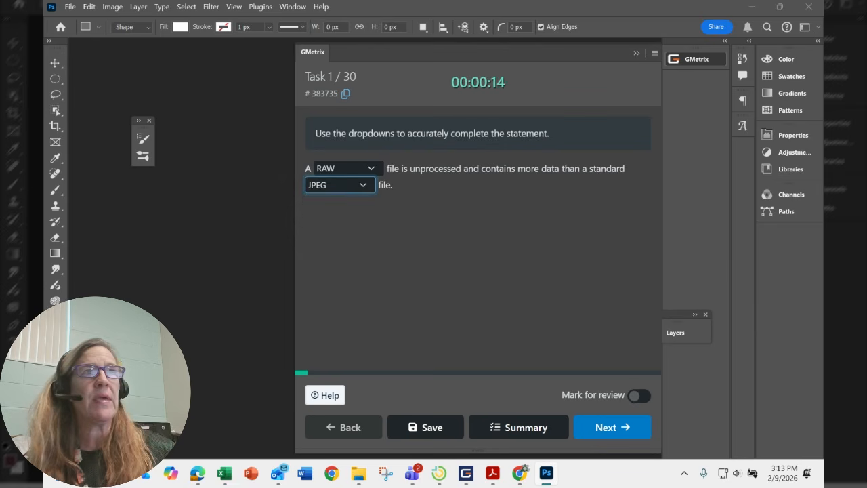
Step: Check the "raw vs jpeg" search results in the Chrome window, move it away, and submit Task 1 to continue to Task 2
left_click_drag(823, 172, 354, 46)
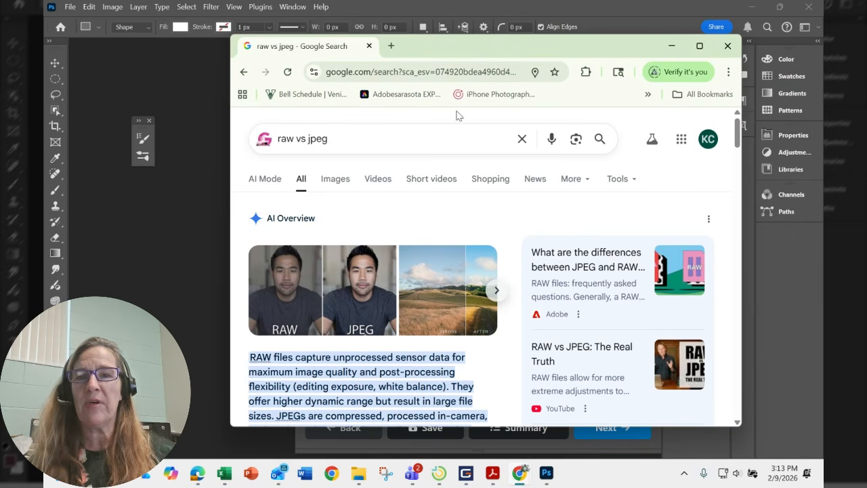
left_click_drag(445, 51, 822, 80)
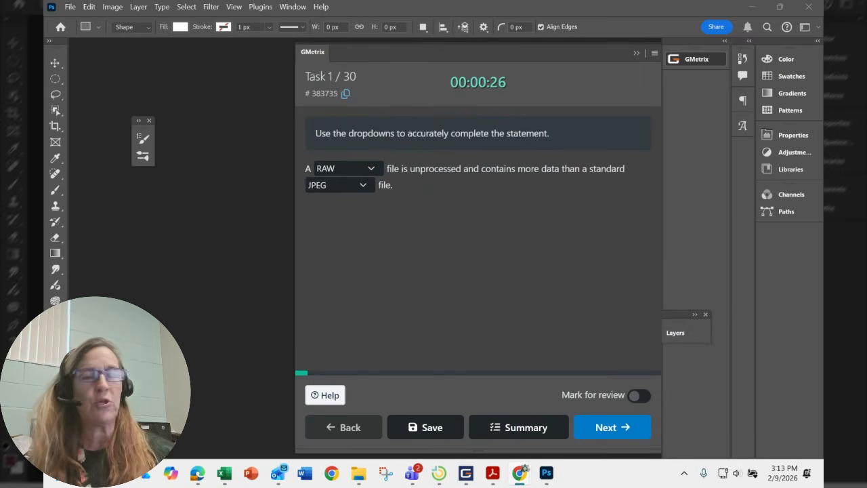
left_click(614, 427)
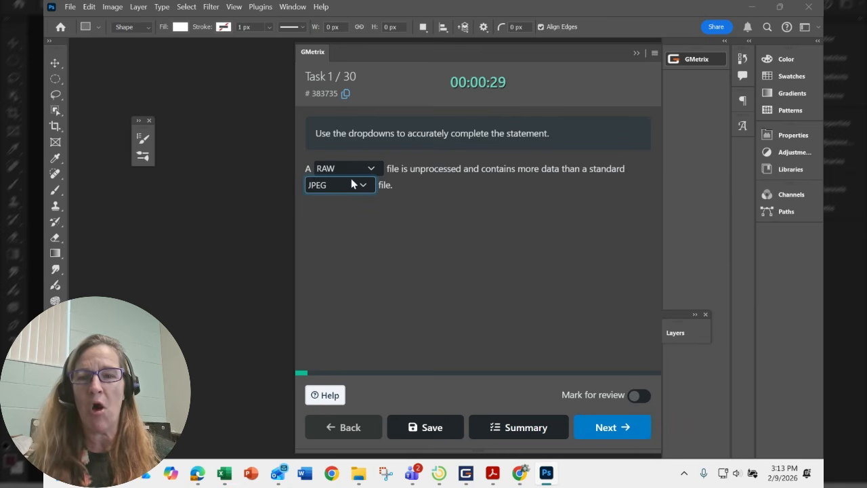
left_click(611, 425)
left_click(562, 310)
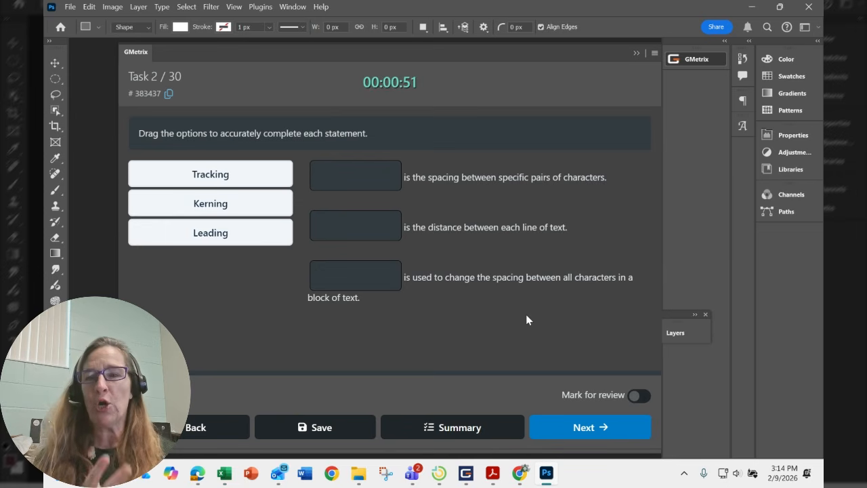
Step: Match Kerning to character pairs, Leading to line distance and Tracking to all characters in a text block, and submit Task 2
left_click_drag(211, 201, 357, 177)
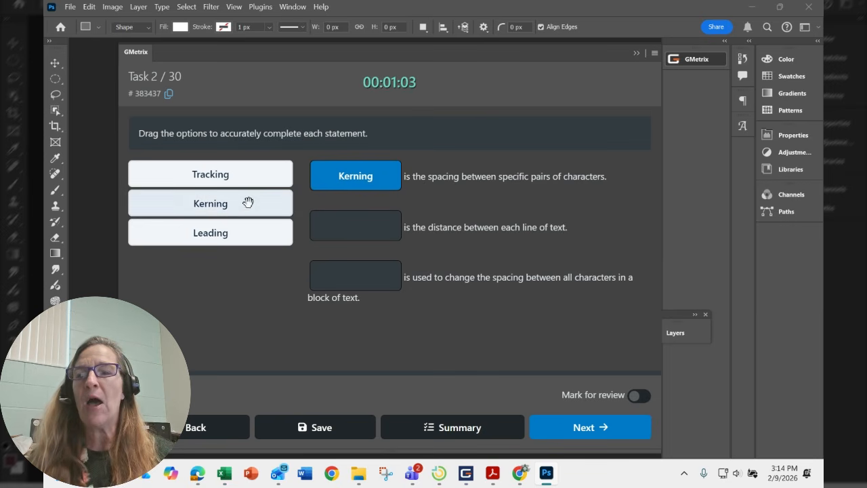
left_click_drag(244, 170, 369, 280)
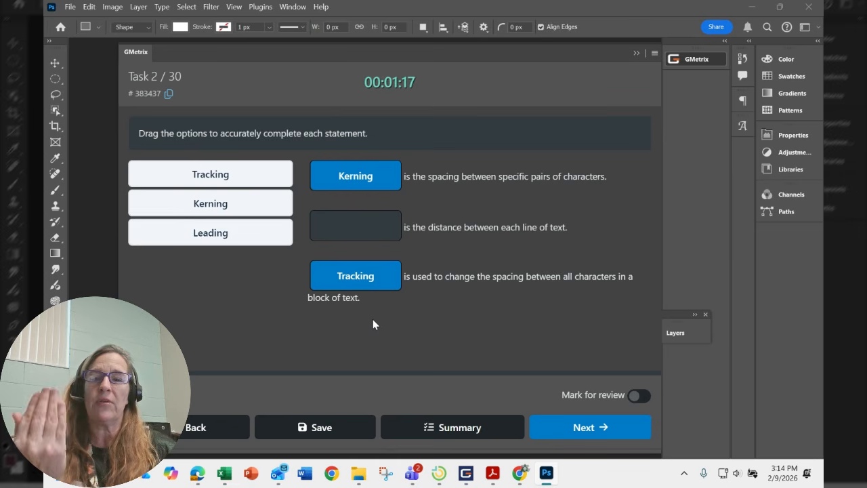
left_click_drag(206, 239, 366, 227)
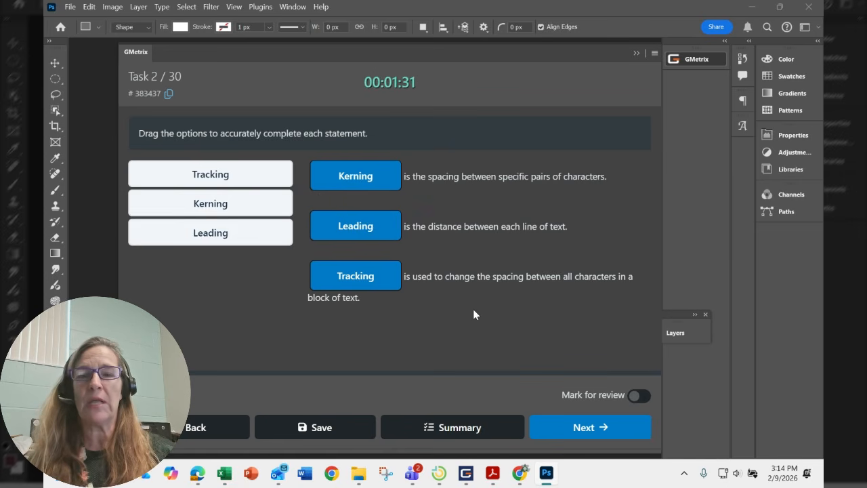
left_click(587, 426)
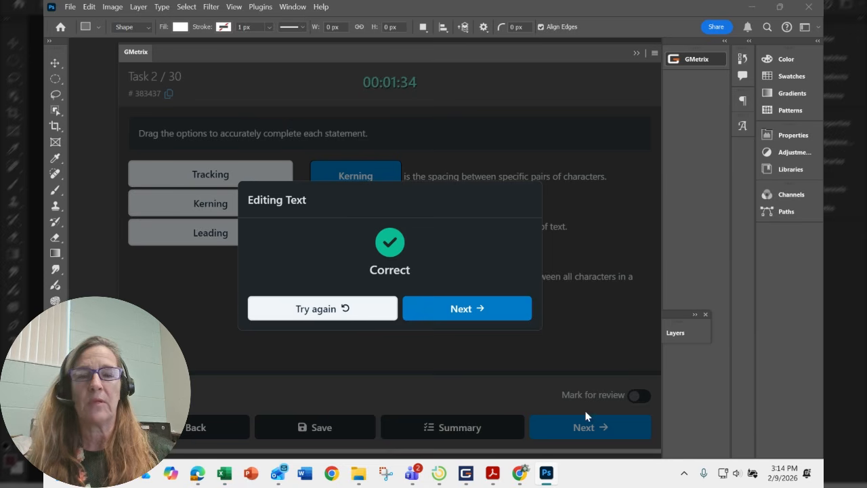
left_click(489, 308)
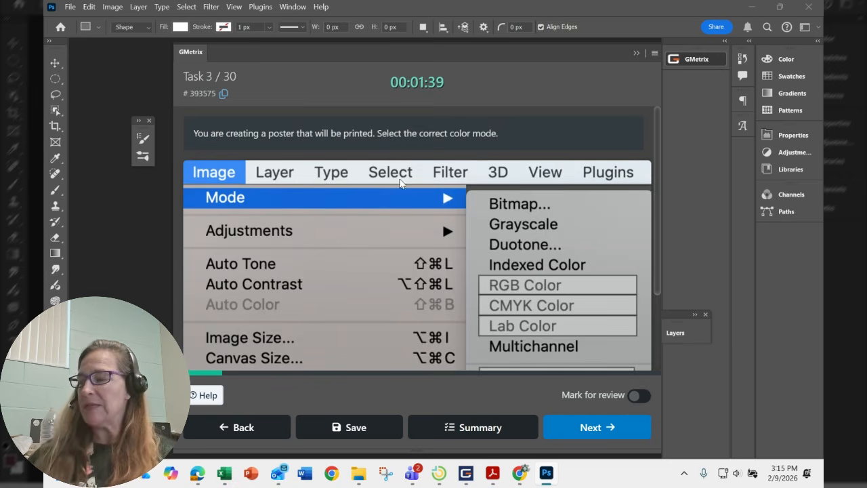
Step: Choose CMYK Color as the color mode for the printed poster in Task 3 and submit the answer
left_click(549, 308)
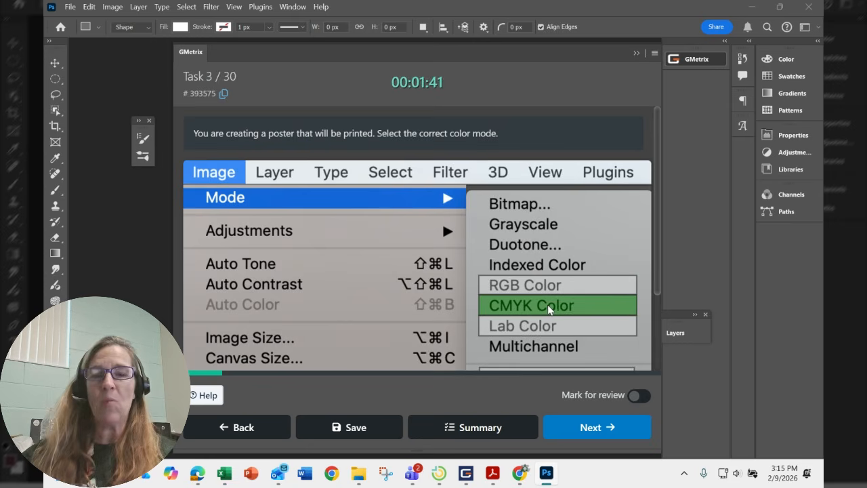
left_click(597, 429)
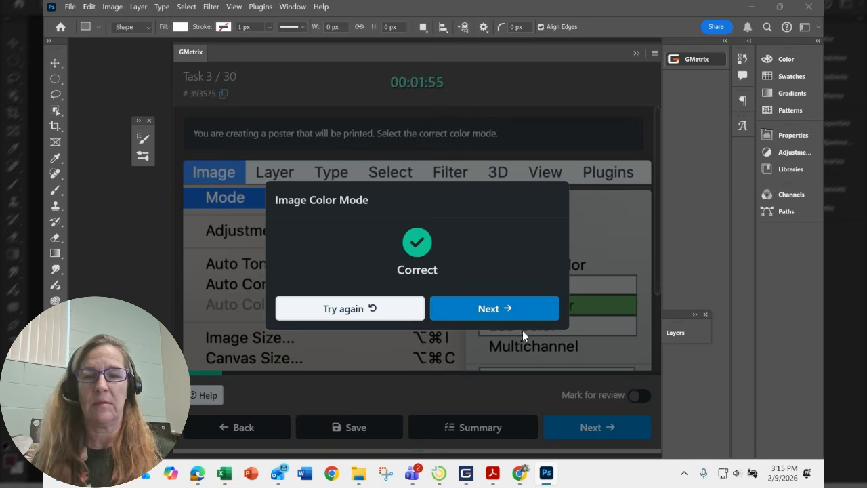
left_click(509, 309)
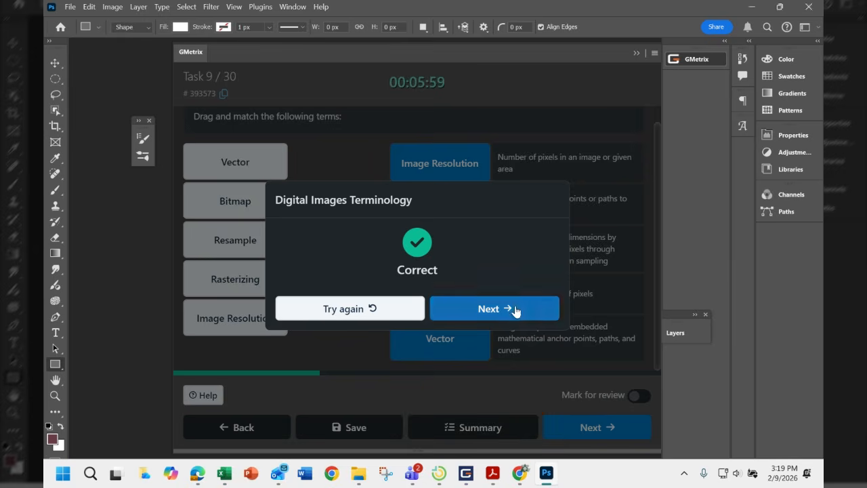
Step: Continue to Task 10, answer it with "Your own stylistic preference", and submit it to go on to Task 11
left_click(515, 309)
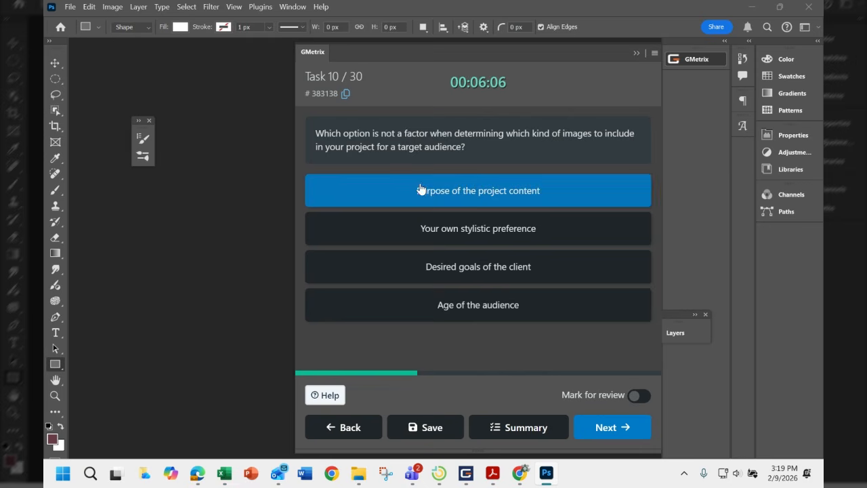
left_click(513, 229)
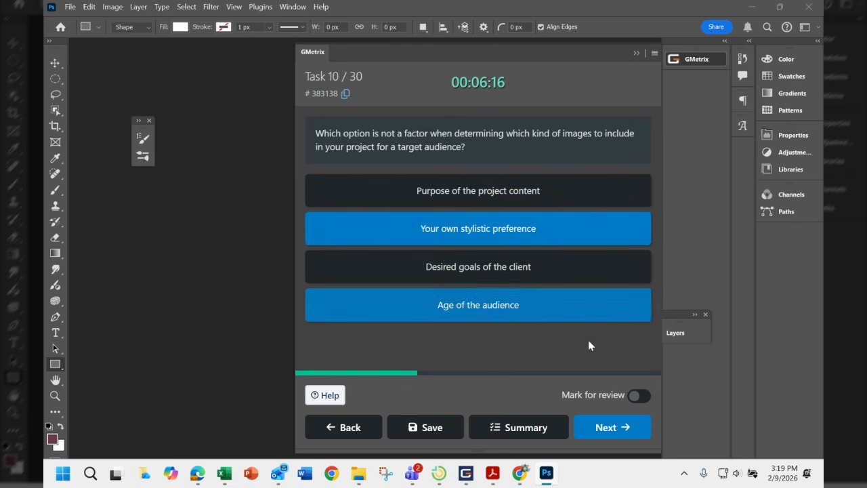
left_click(621, 428)
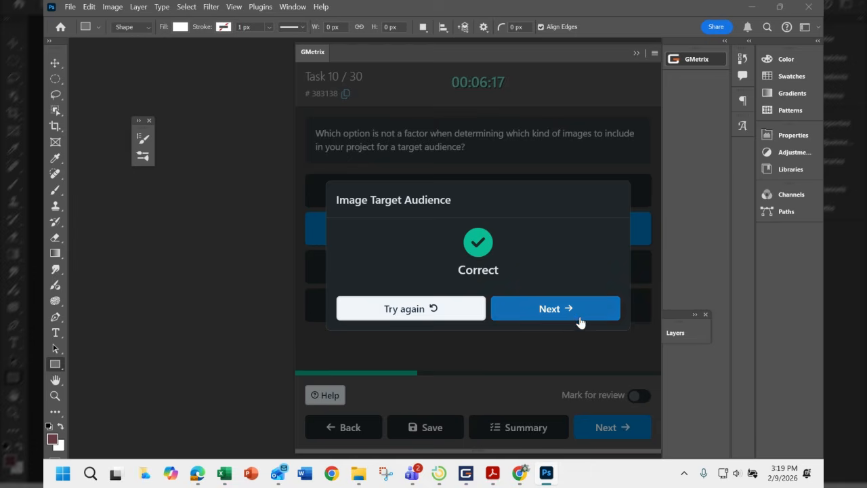
left_click(574, 311)
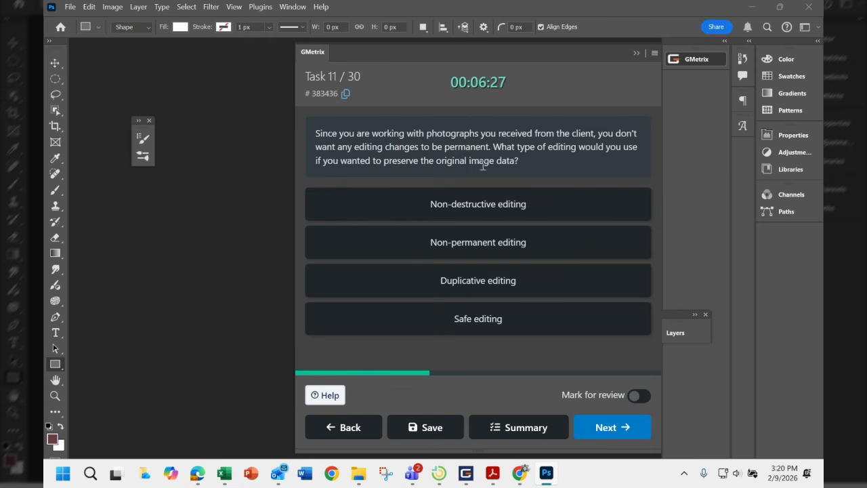
Step: Answer Task 11 with "Non-destructive editing" and submit it to continue to Task 12
left_click(415, 196)
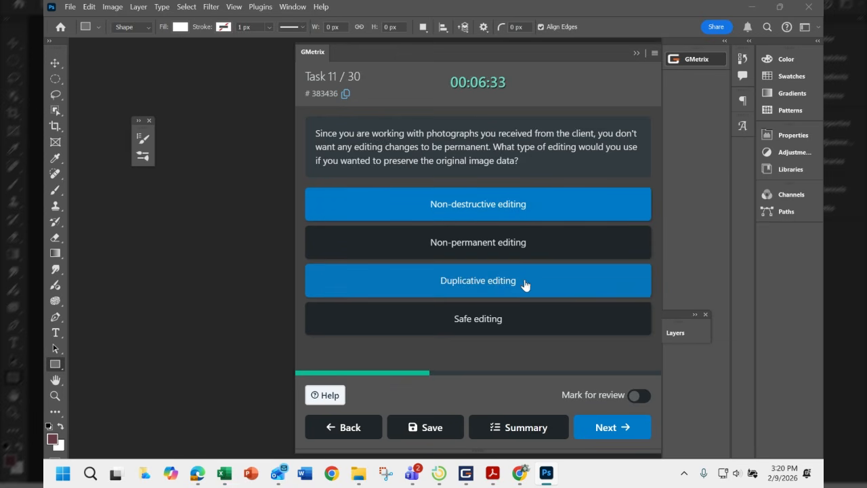
left_click(607, 431)
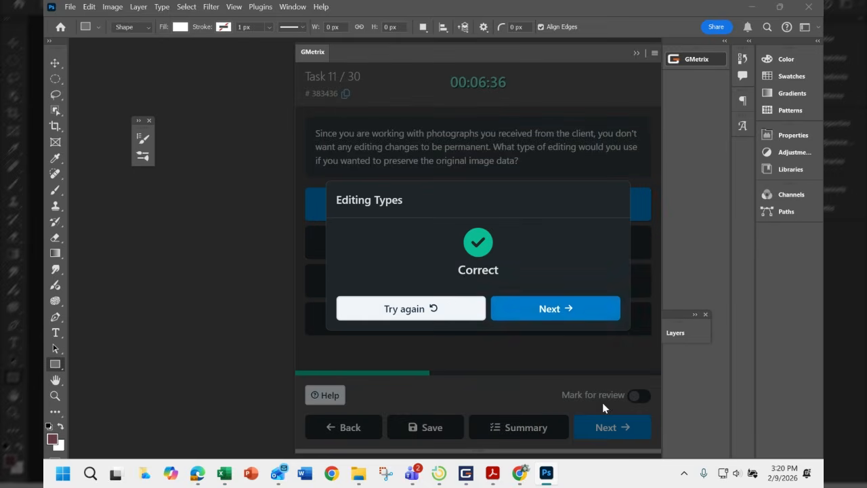
left_click(557, 312)
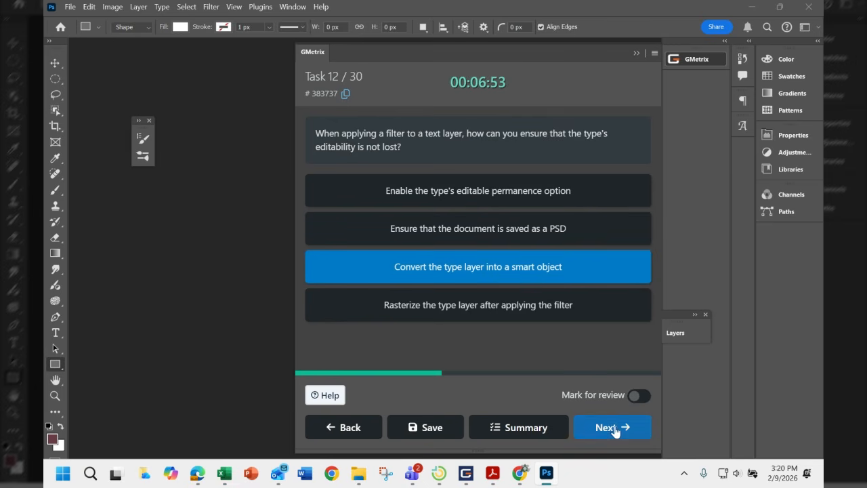
Step: Submit "Convert the type layer into a smart object" as the Task 12 answer and continue to Task 13
left_click(615, 431)
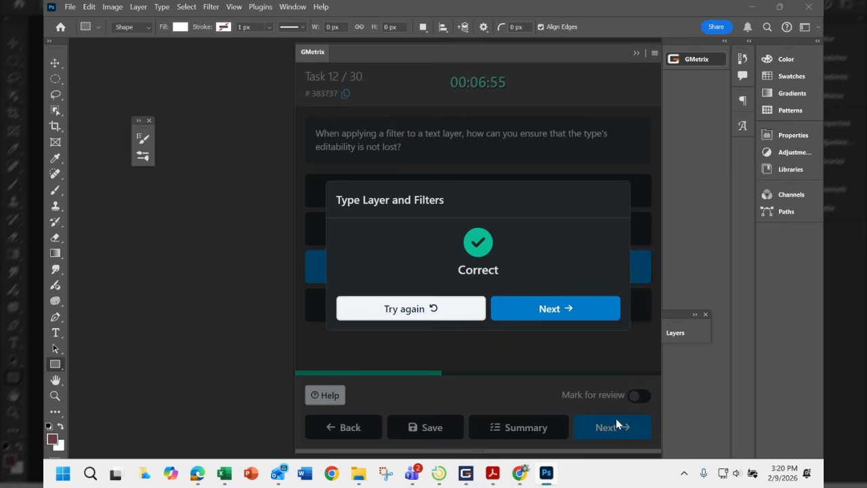
left_click(559, 311)
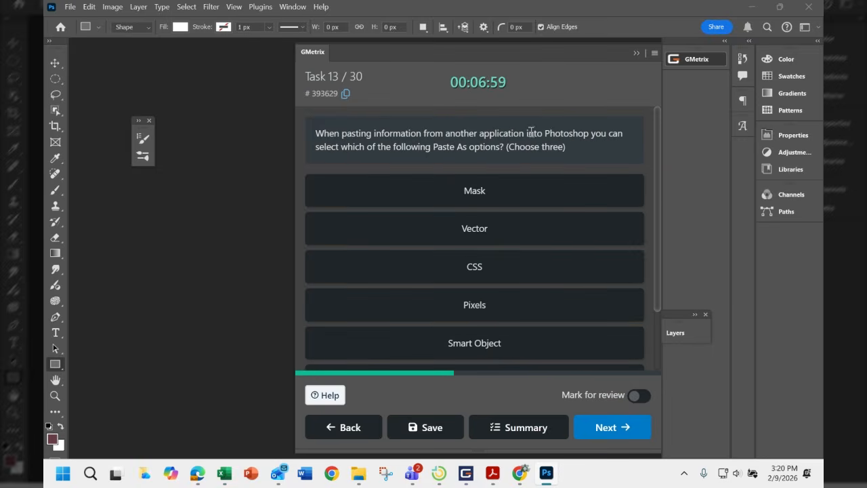
Step: Choose Pixels, Smart Object and Paths as the three Paste As options in Task 13 and submit it to continue to Task 14
left_click(491, 306)
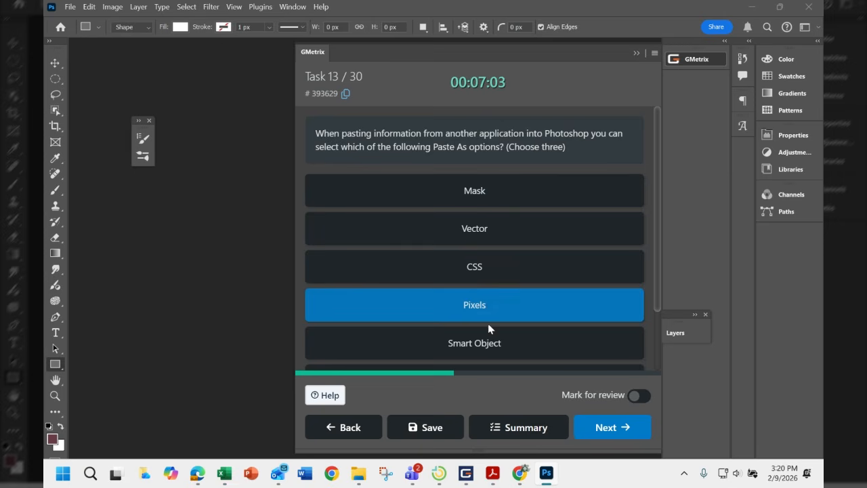
scroll(520, 306, "down", 1)
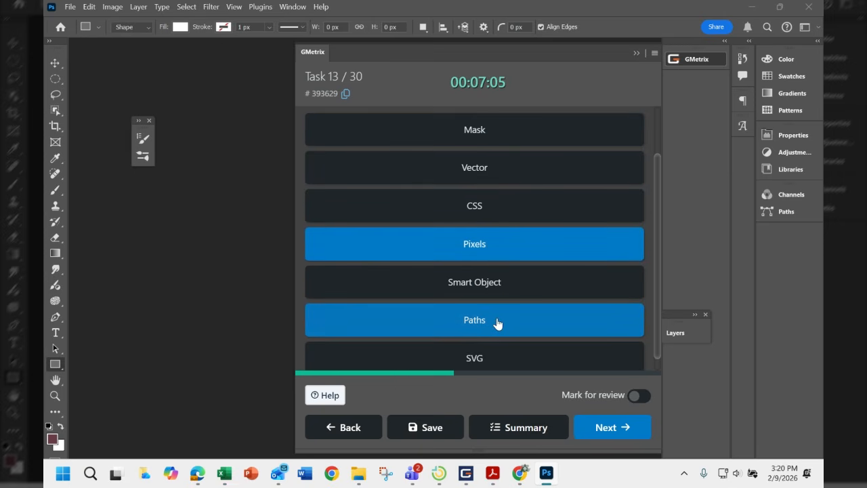
left_click(481, 286)
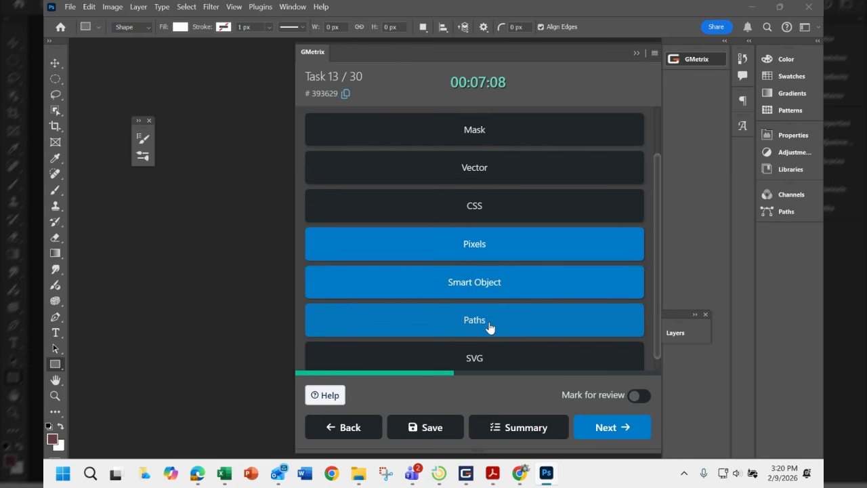
left_click(483, 324)
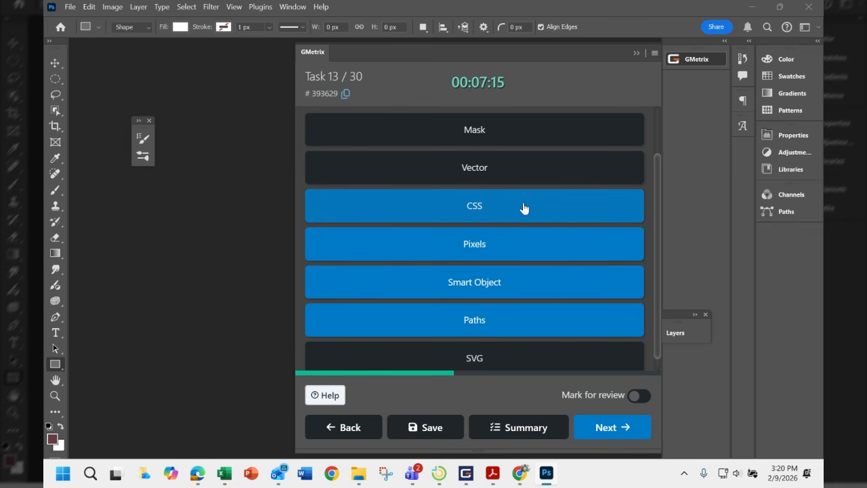
left_click(598, 193)
left_click(599, 196)
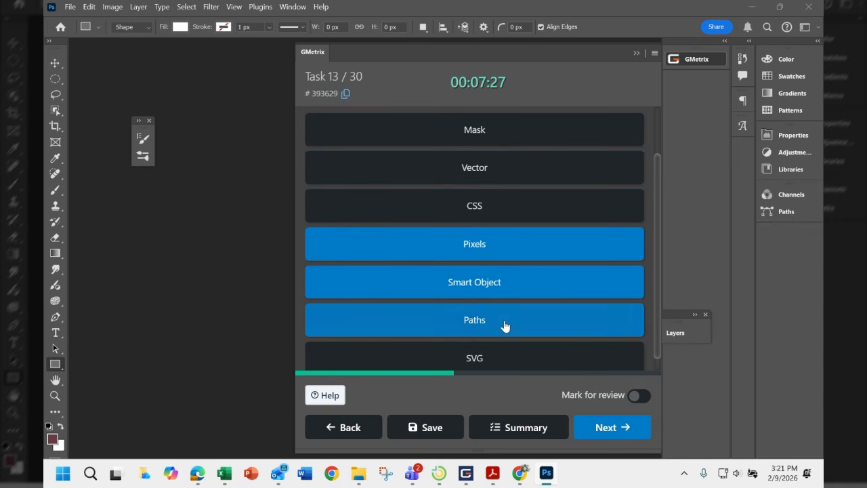
left_click(608, 428)
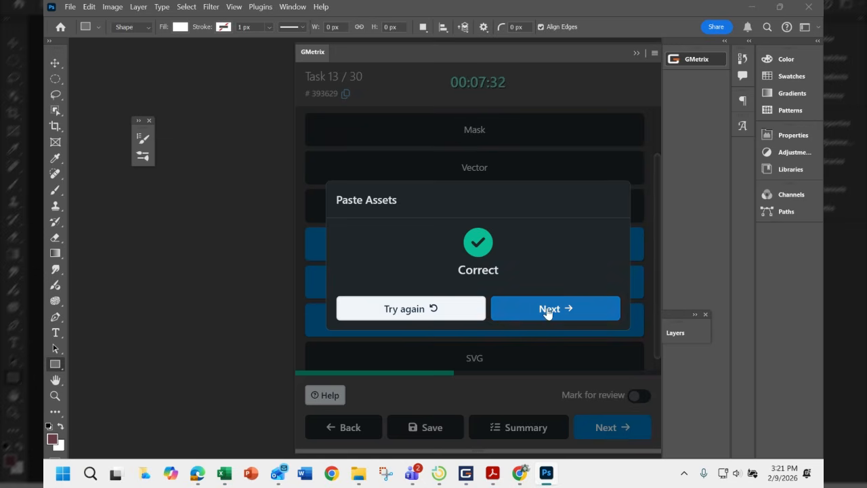
left_click(549, 311)
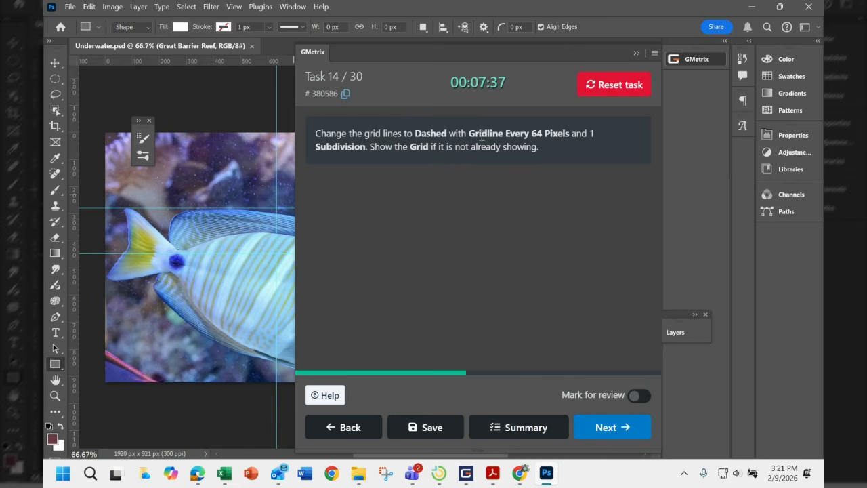
Step: Set the grid line style to dashed in the Guides, Grid & Slices preferences
left_click(90, 8)
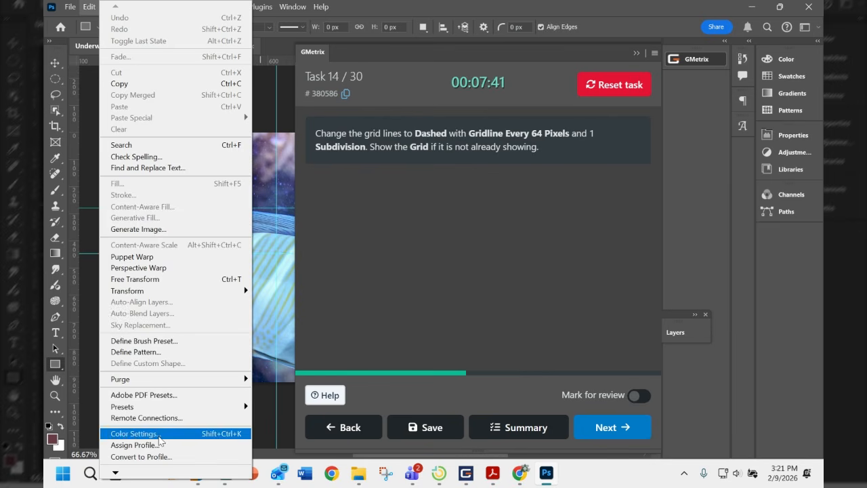
mouse_move(115, 472)
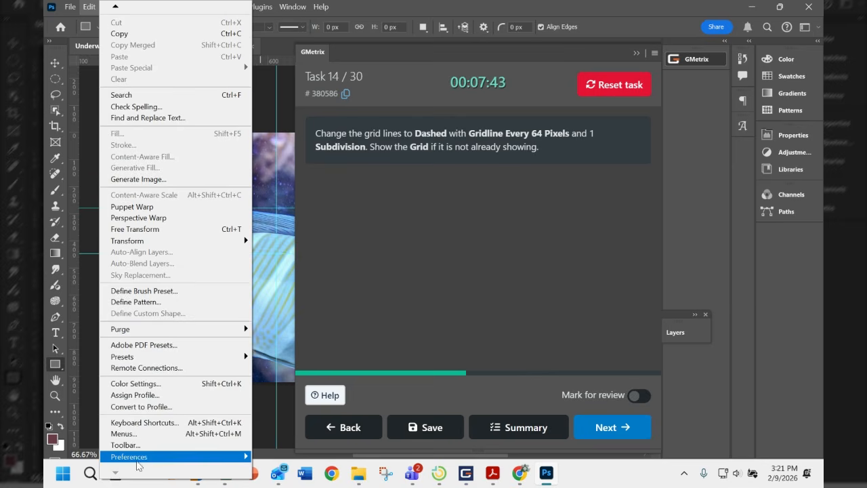
mouse_move(143, 457)
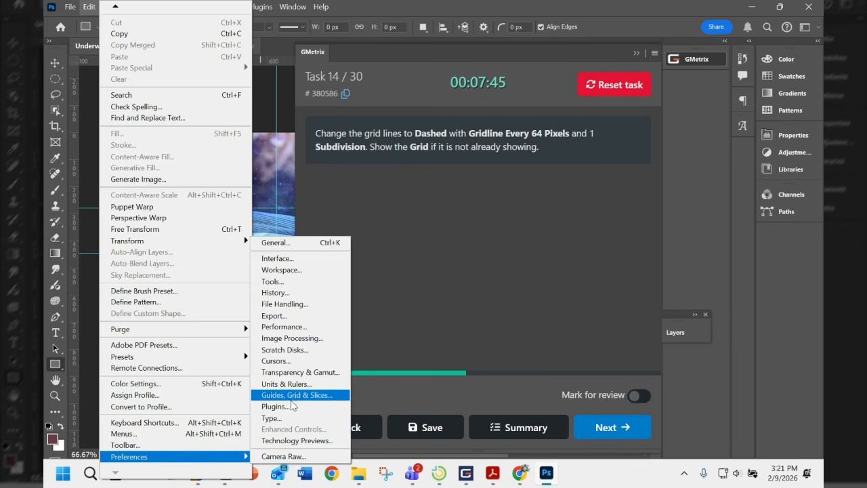
left_click(326, 395)
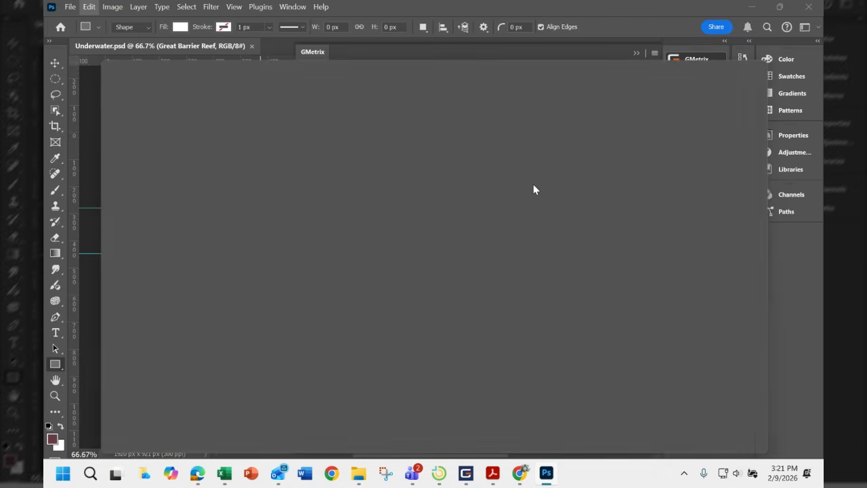
left_click_drag(457, 68, 486, 172)
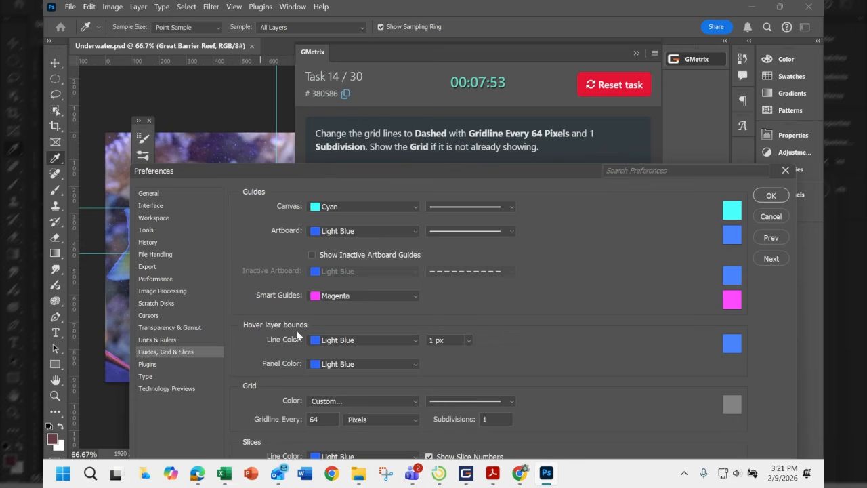
left_click(472, 401)
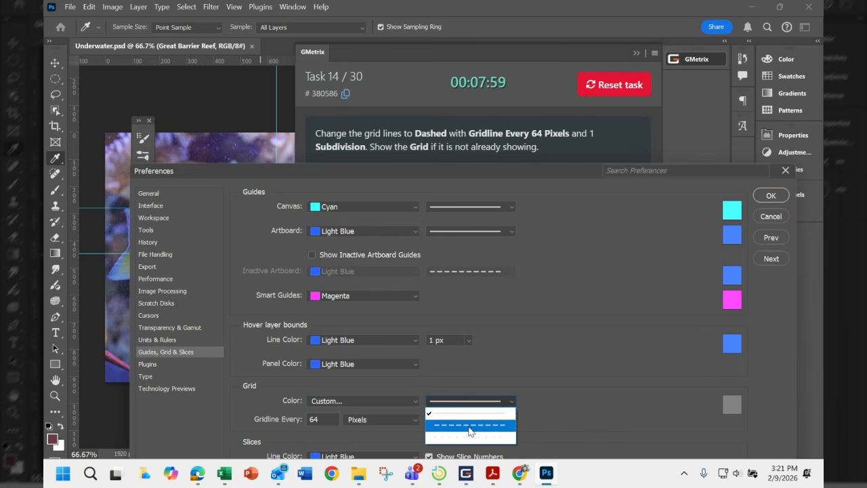
left_click(469, 426)
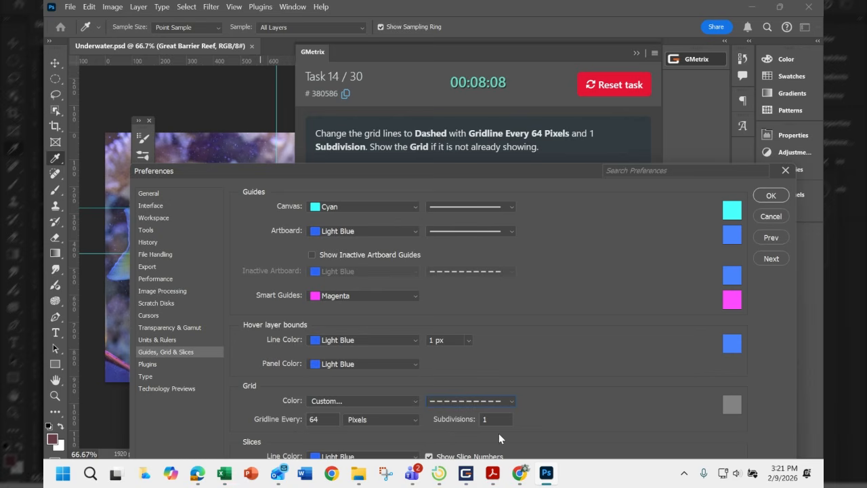
left_click(775, 197)
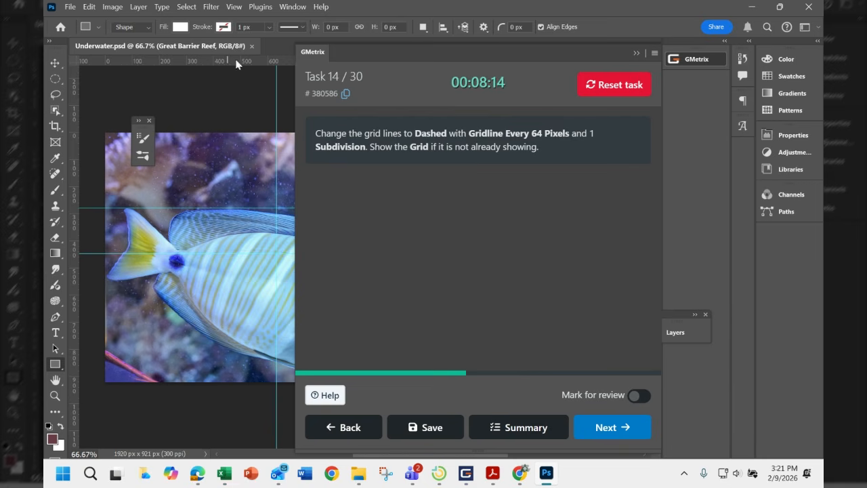
Step: Show the grid on the underwater image, submit Task 14 and continue to Task 15
left_click(238, 8)
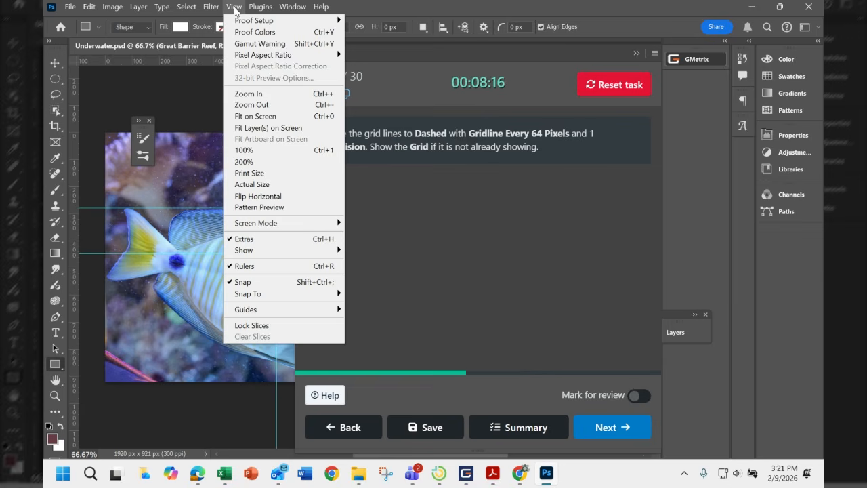
mouse_move(279, 255)
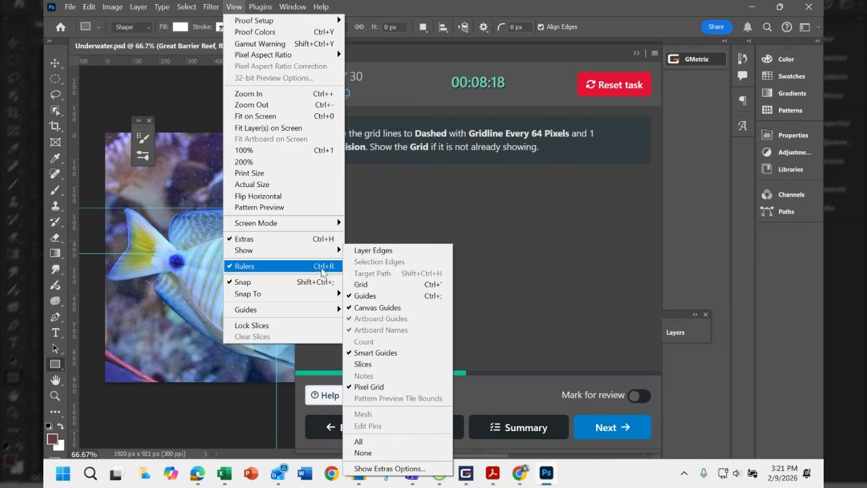
left_click(365, 285)
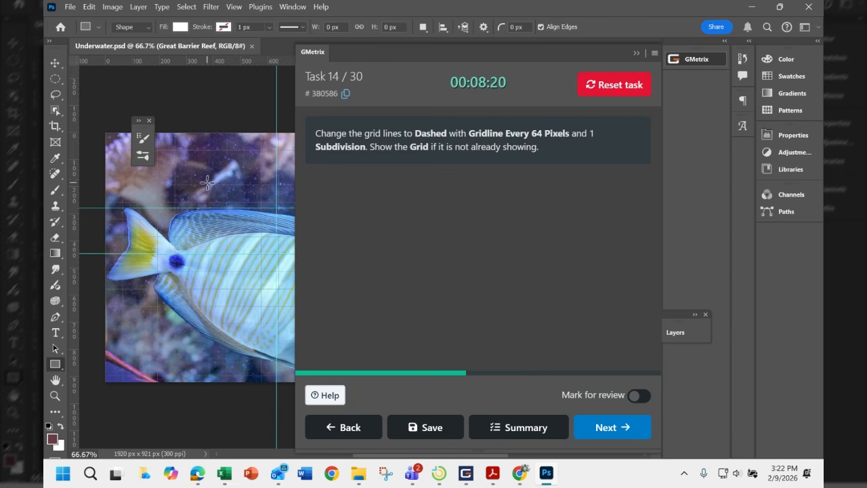
left_click(612, 430)
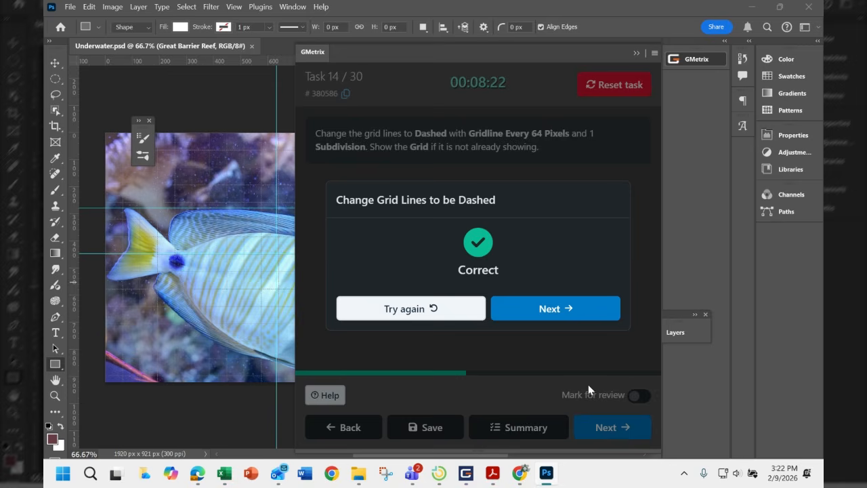
left_click(563, 308)
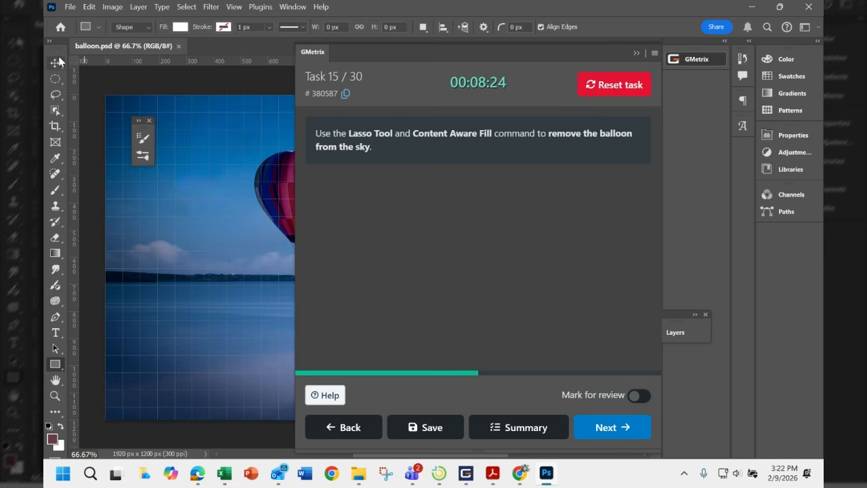
Step: Uncover the balloon in the image and draw a loose Lasso Tool selection around it, including the basket
left_click(55, 95)
right_click(56, 98)
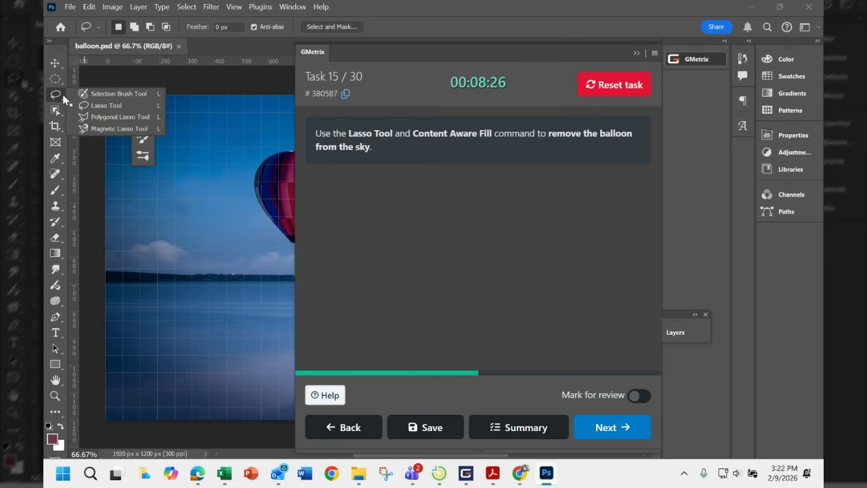
left_click(106, 106)
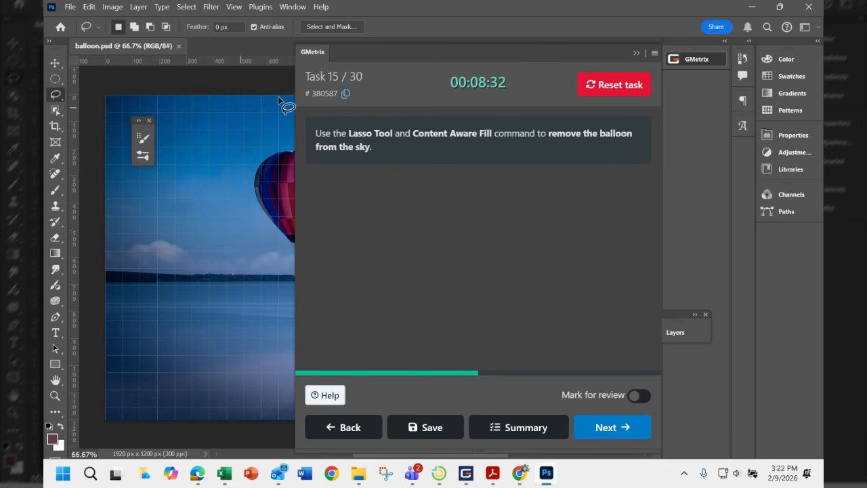
left_click_drag(388, 52, 558, 140)
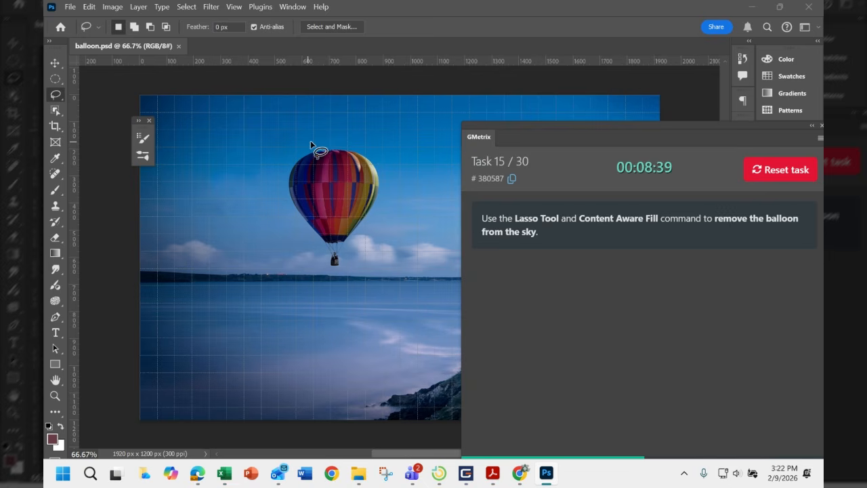
mouse_move(313, 141)
left_mouse_down()
mouse_move(282, 153)
mouse_move(279, 173)
mouse_move(298, 273)
mouse_move(355, 278)
mouse_move(388, 250)
mouse_move(399, 164)
mouse_move(387, 145)
mouse_move(313, 145)
left_mouse_up()
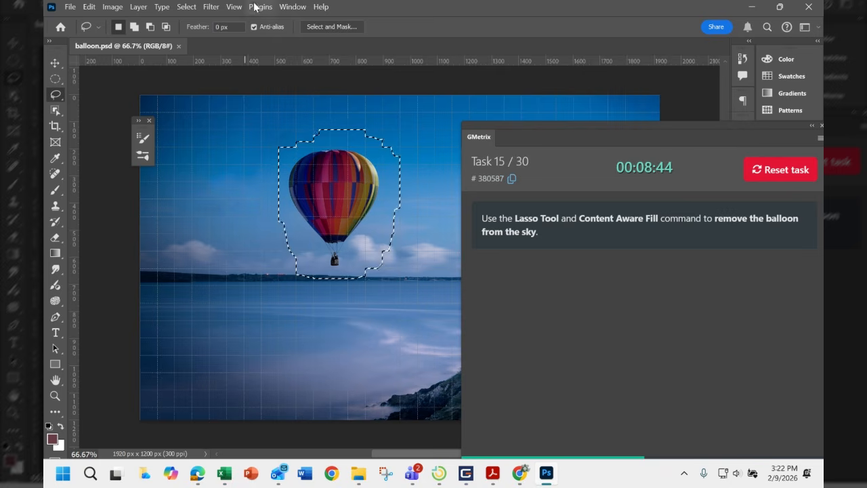
Step: Hide the grid over the balloon image
left_click(234, 7)
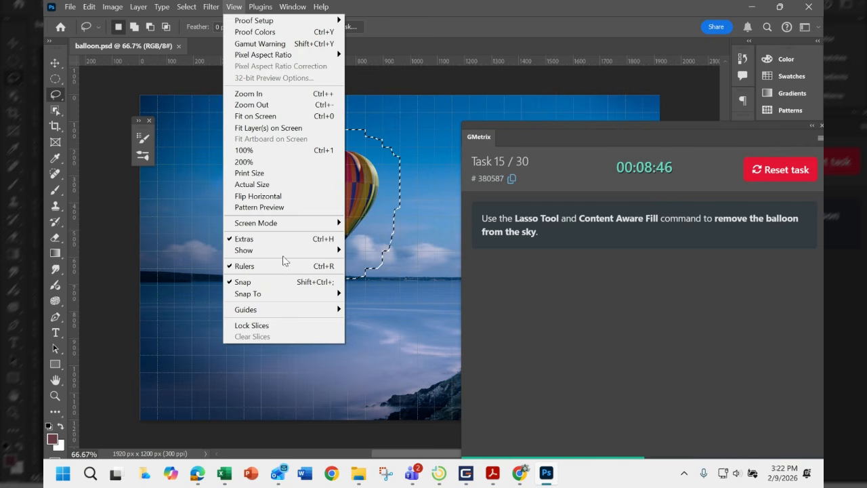
mouse_move(308, 252)
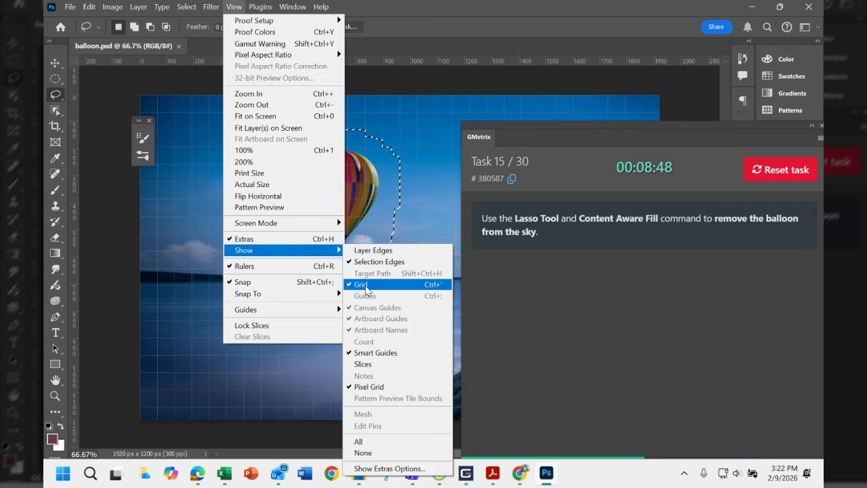
left_click(366, 285)
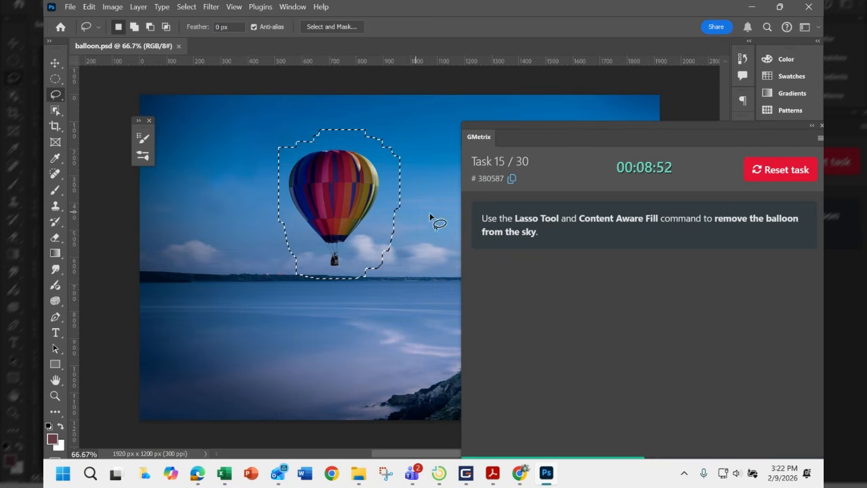
Step: Remove the balloon by filling the selection with Content-Aware contents, and clear the selection
left_click(87, 8)
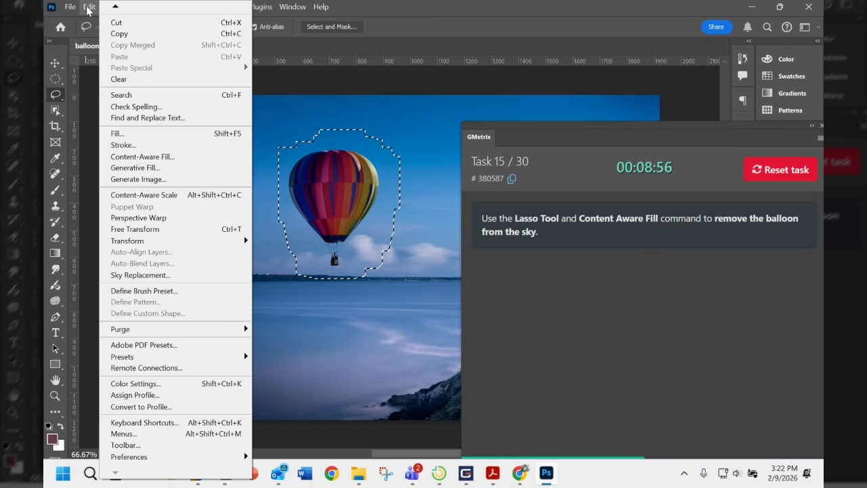
left_click(117, 134)
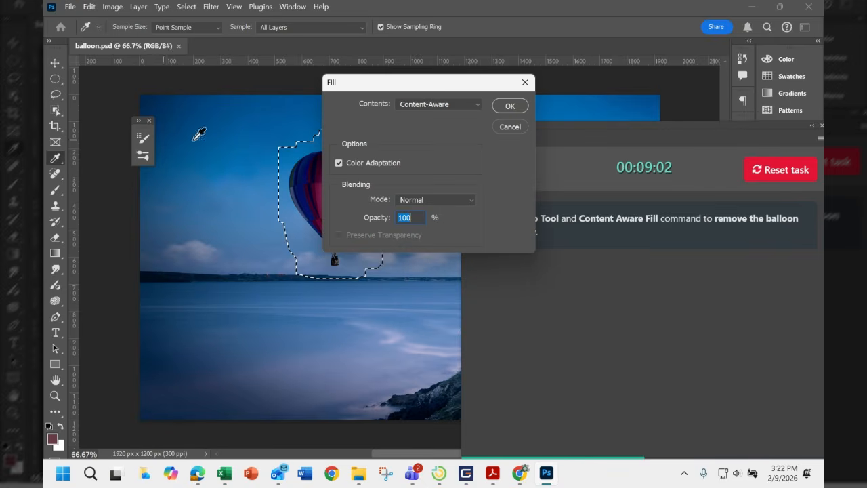
left_click(514, 107)
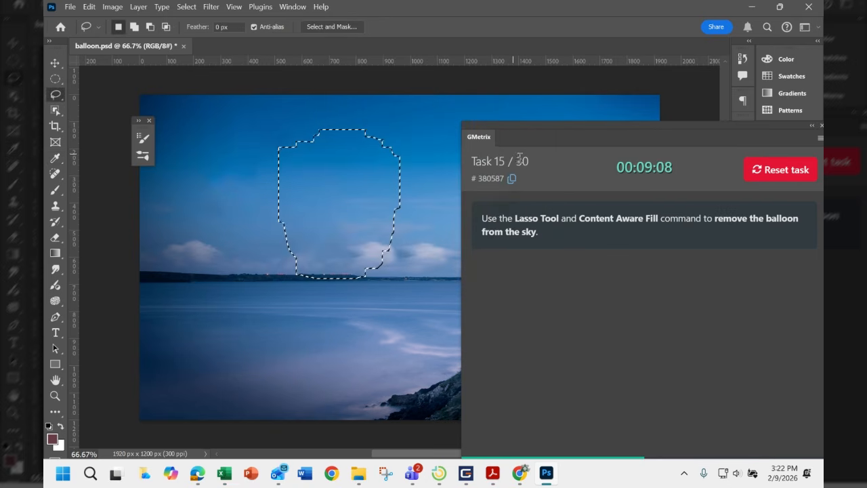
left_click(401, 236)
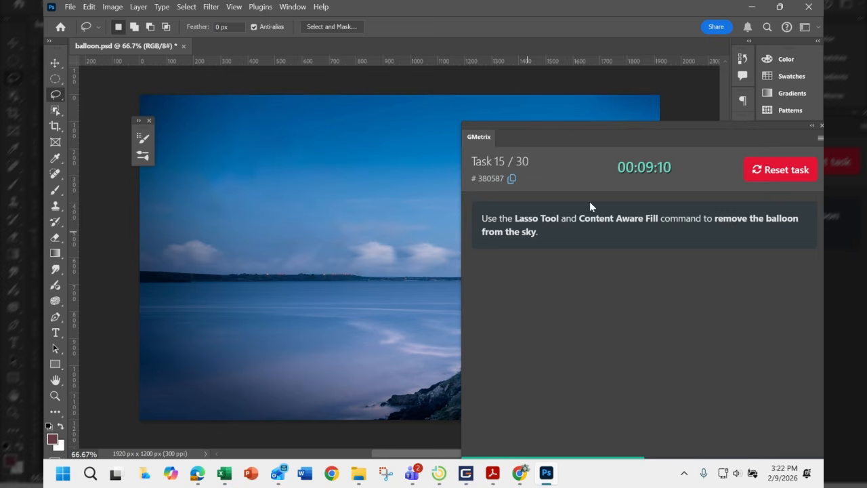
Step: Bring the full GMetrix task window back into view, submit Task 15 and continue to Task 16
left_click_drag(645, 125, 501, 61)
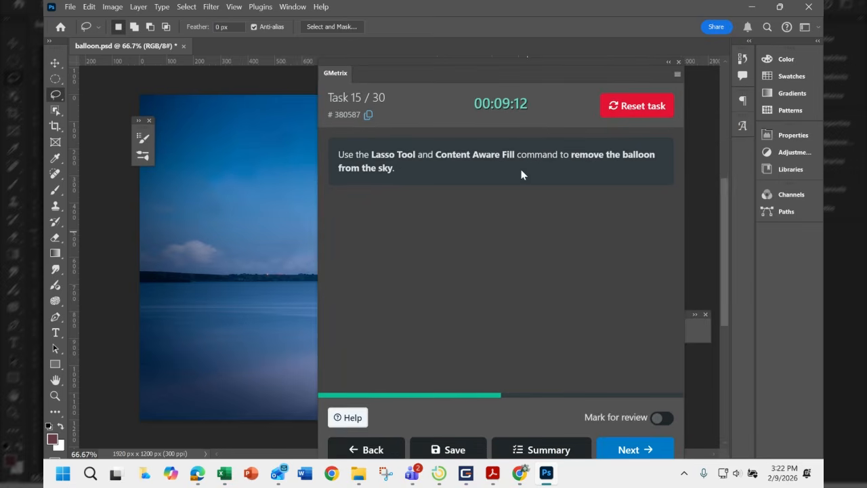
left_click(641, 450)
left_click(601, 337)
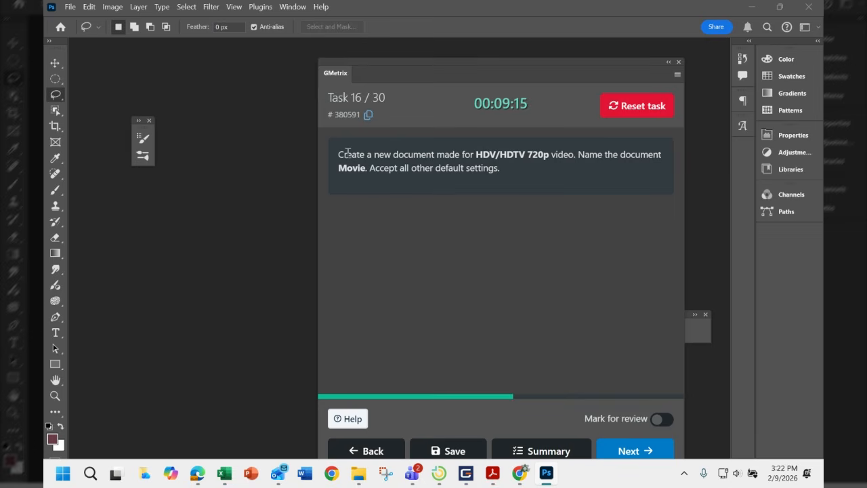
Step: Start a new document from the HDV/HDTV 720p film and video preset, keeping the task instructions readable
left_click(70, 6)
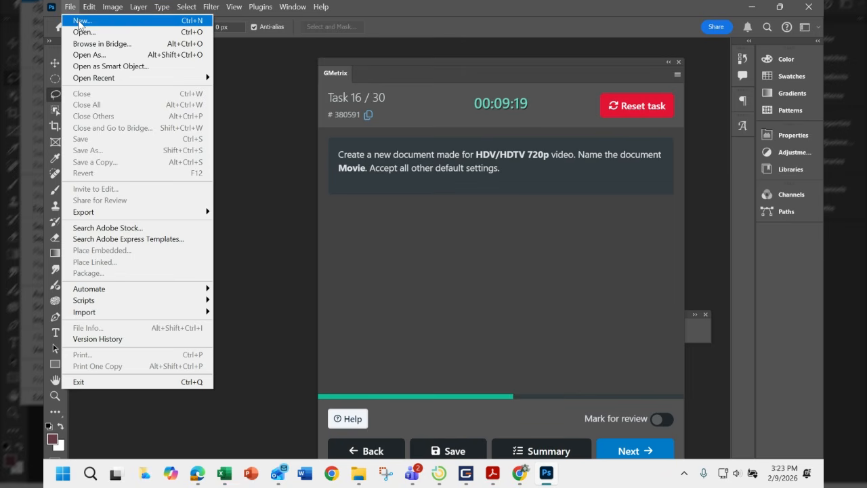
left_click(80, 21)
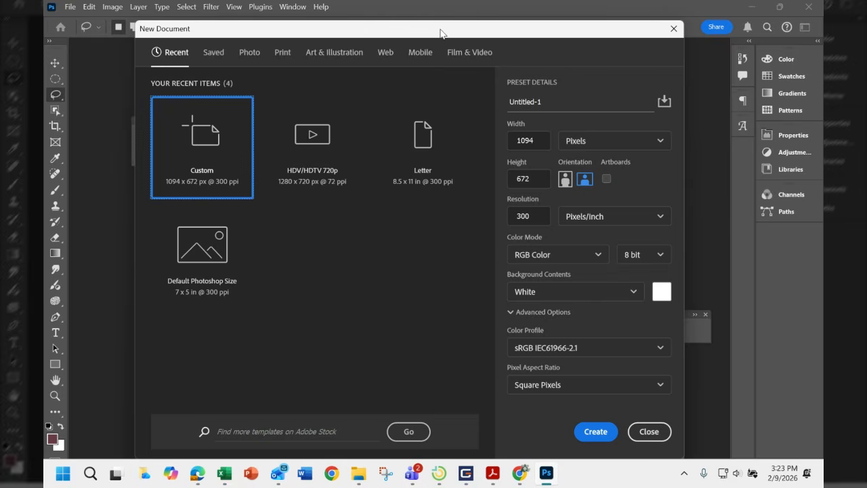
left_click_drag(441, 33, 532, 183)
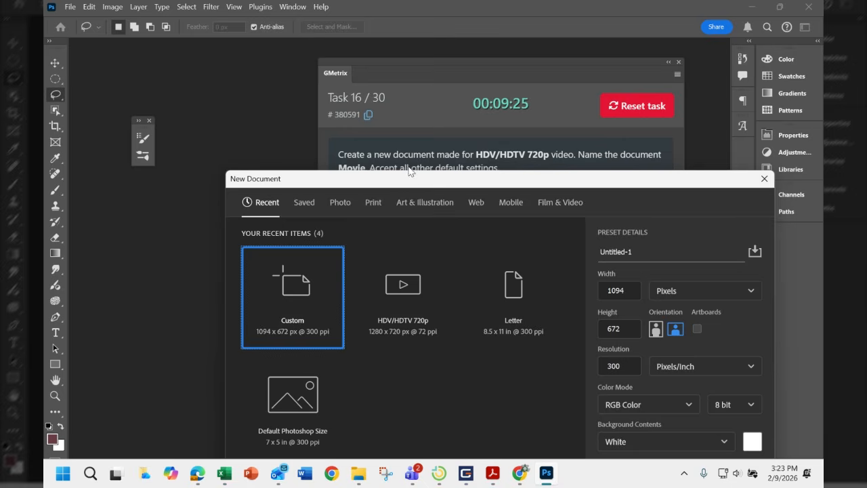
left_click_drag(411, 184, 397, 220)
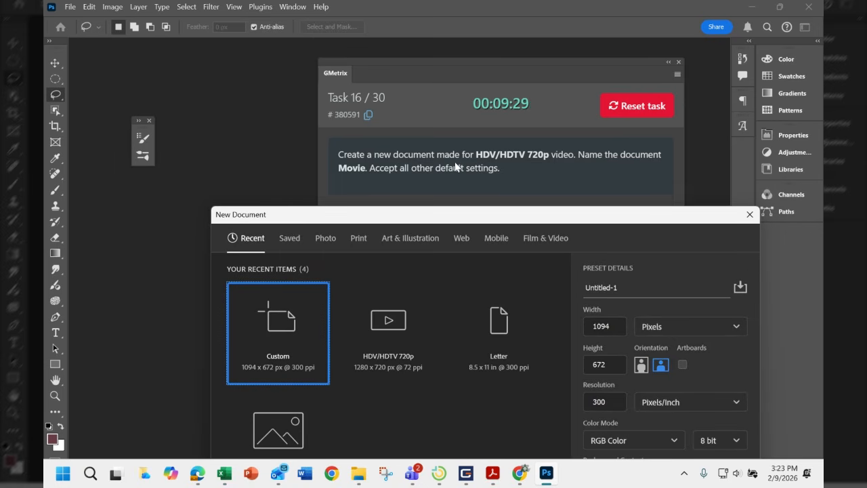
left_click(543, 243)
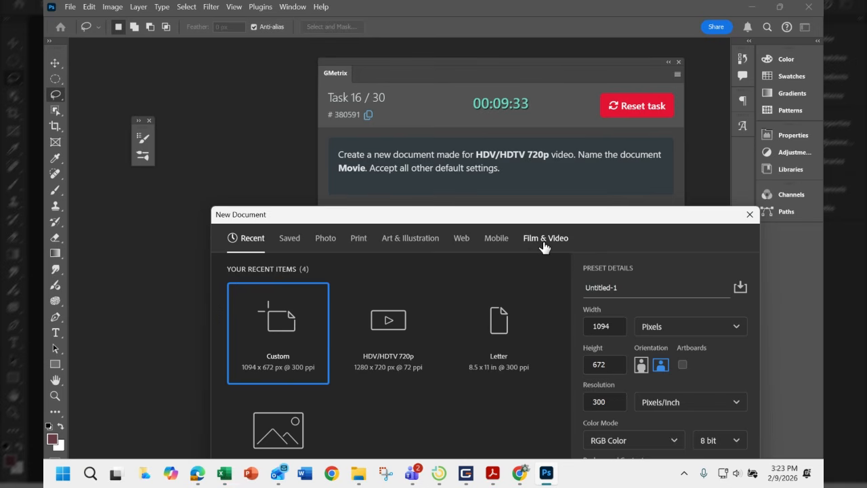
left_click(543, 244)
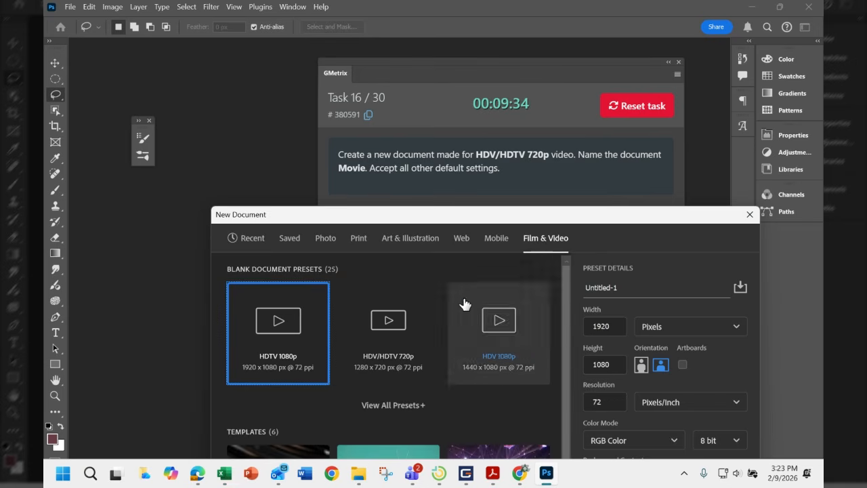
left_click(396, 334)
Step: Name the new HDV/HDTV 720p document Movie and bring the whole New Document dialog into view
left_click(624, 287)
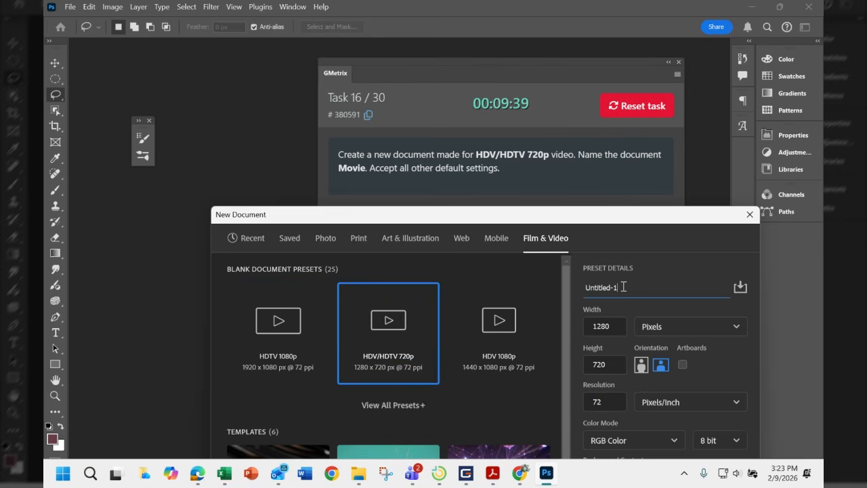
key("BackSpace")
key("BackSpace")
key("BackSpace")
key("BackSpace")
key("BackSpace")
key("BackSpace")
key("BackSpace")
key("BackSpace")
key("BackSpace")
key("BackSpace")
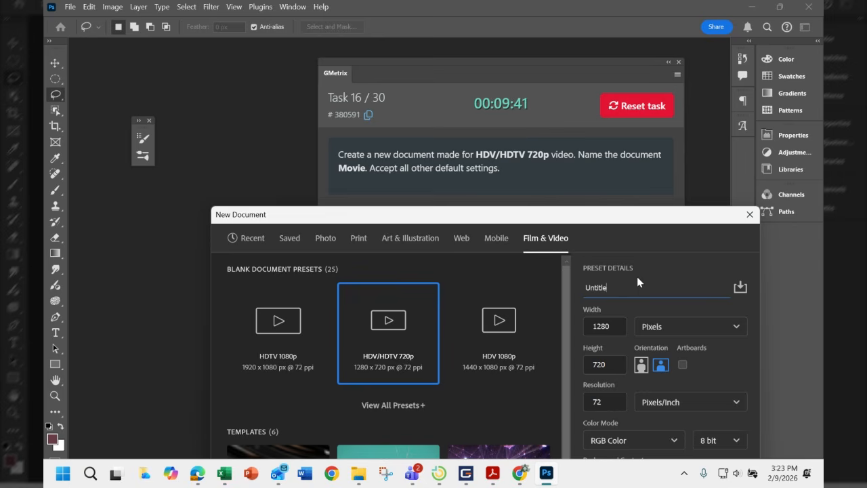
type("Mo")
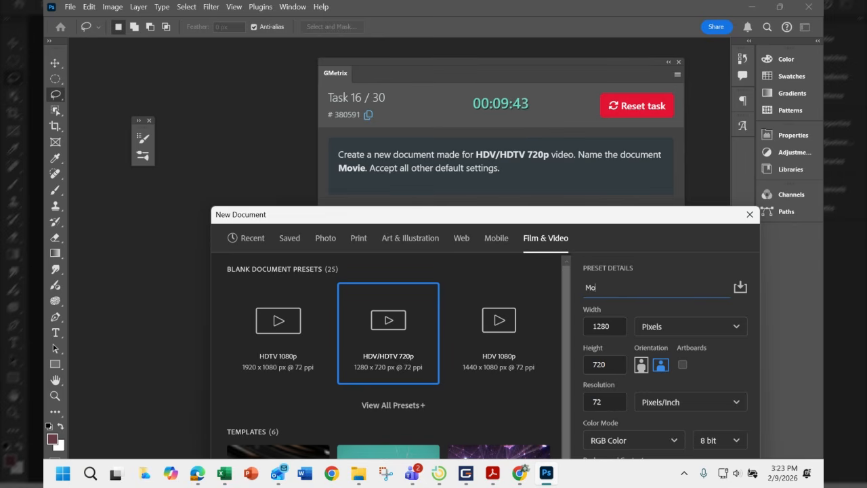
type("vie")
left_click_drag(595, 223, 551, 15)
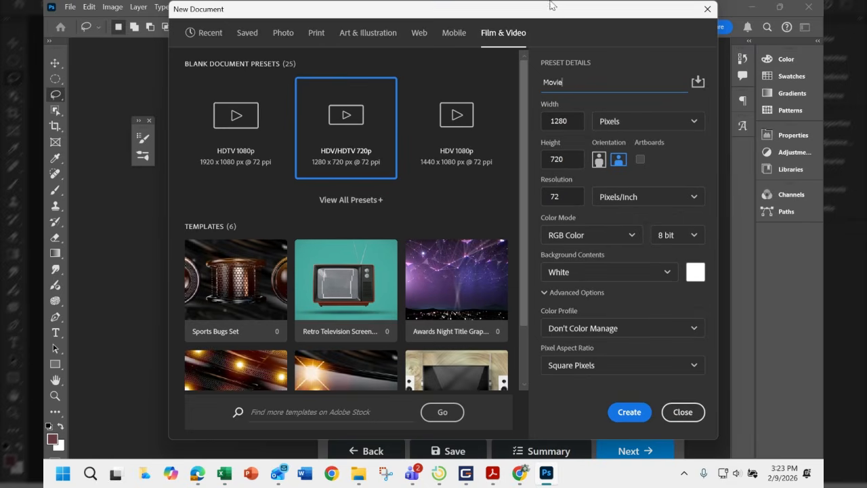
Step: Create the Movie document with the remaining default settings, submitting Task 16 and continuing to Task 17
left_click(637, 418)
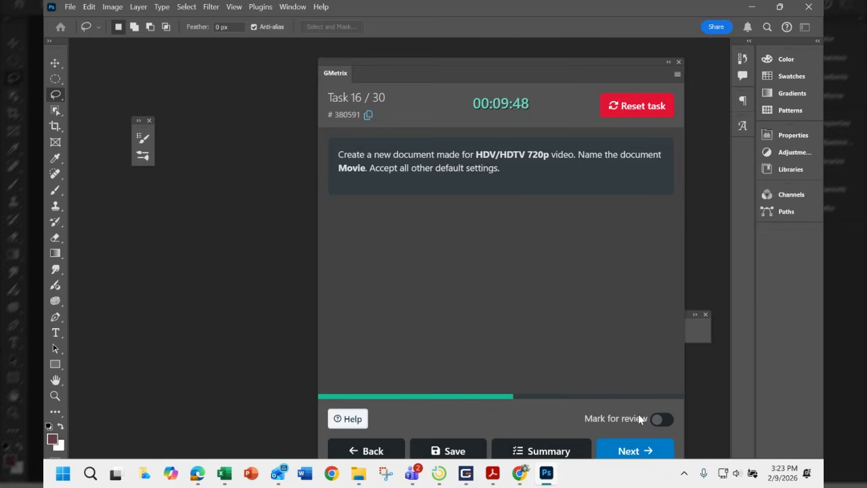
left_click(647, 451)
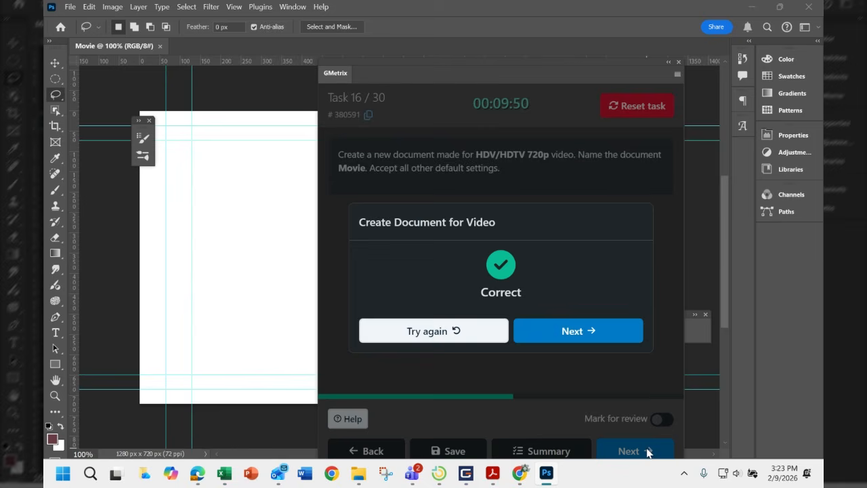
left_click(587, 336)
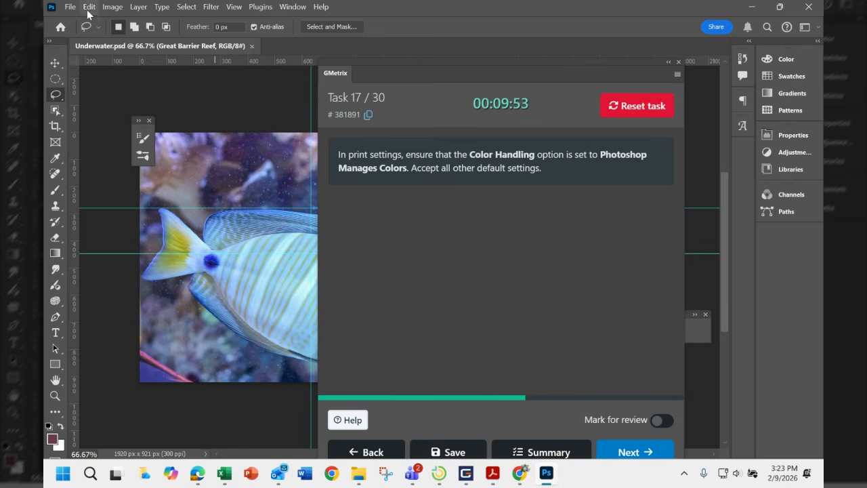
Step: Set Color Handling to Photoshop Manages Colors in the print settings without printing, and submit Task 17 to continue to Task 18
left_click(69, 7)
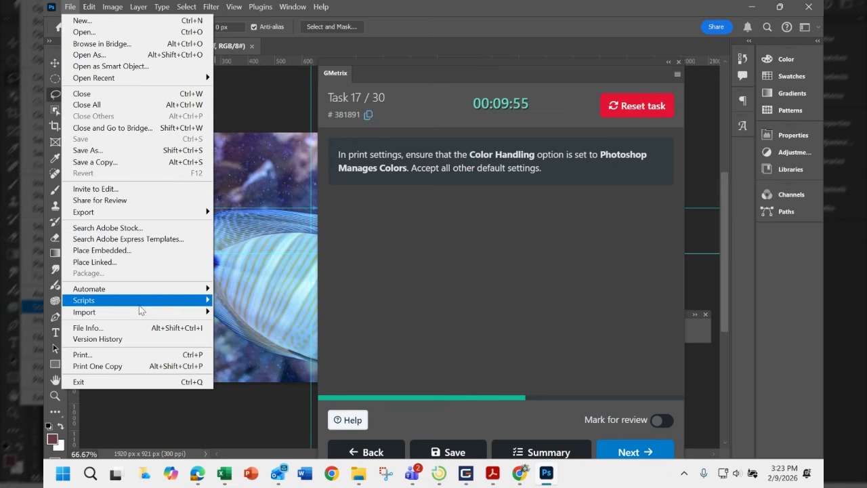
left_click(138, 354)
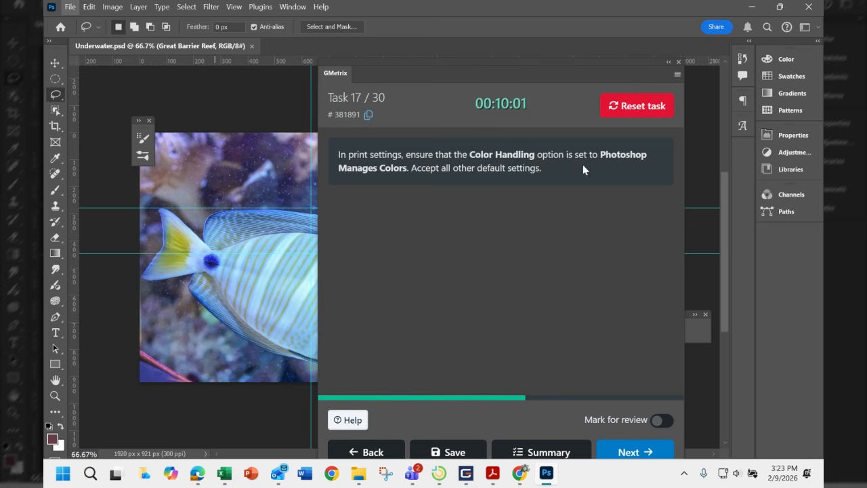
key("ctrl+p")
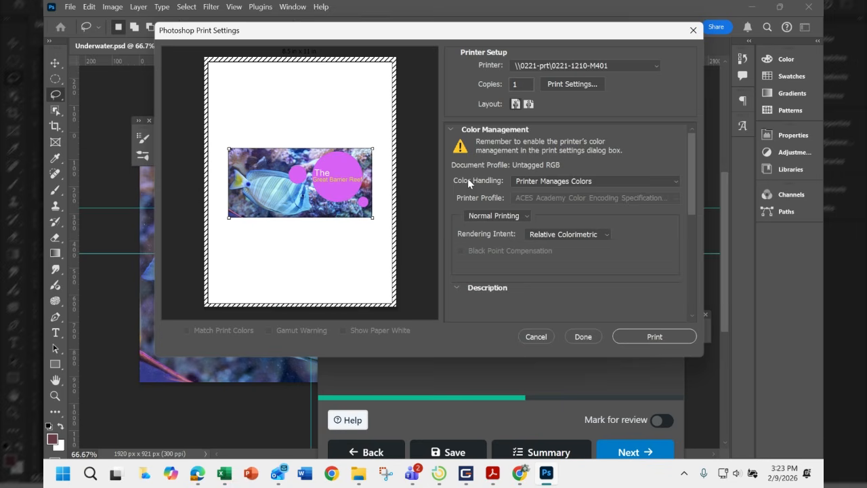
left_click(531, 181)
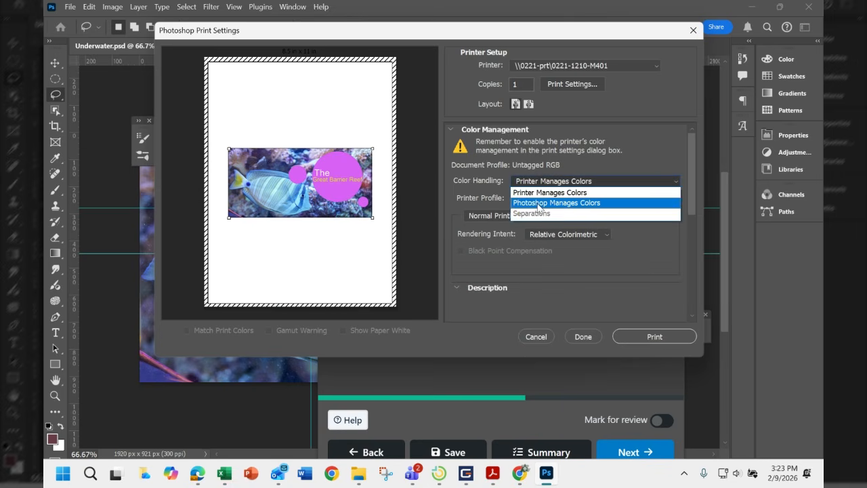
left_click(605, 204)
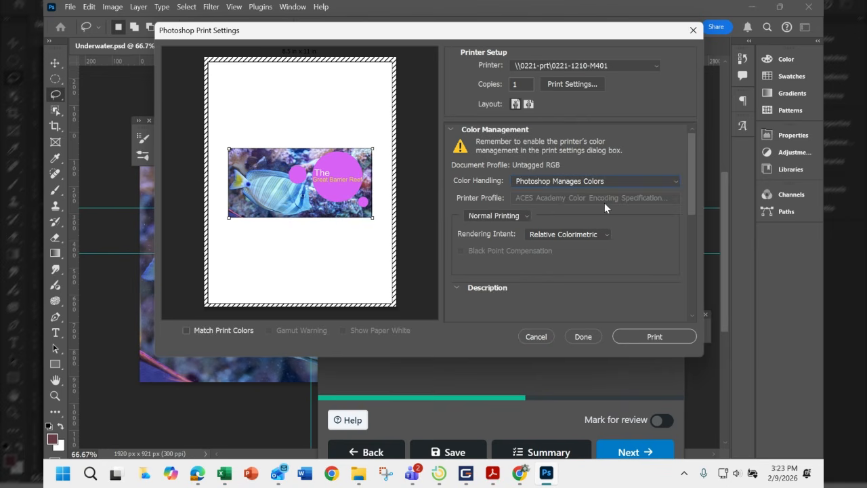
left_click(583, 336)
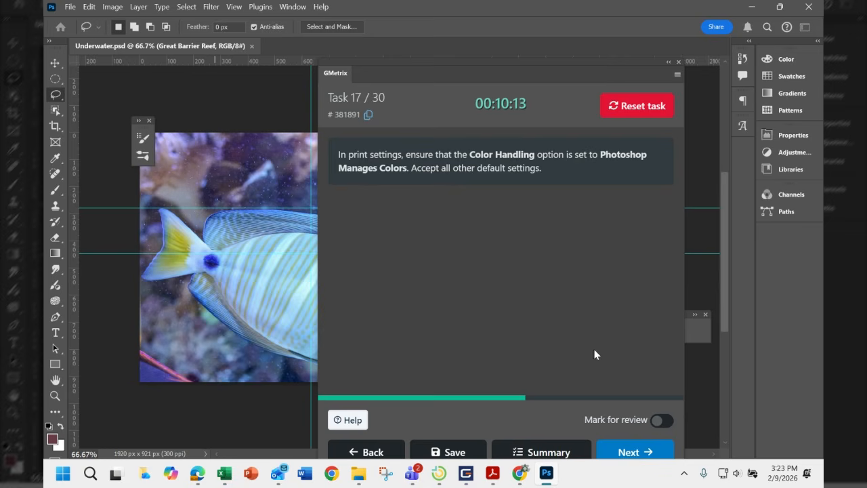
left_click(623, 452)
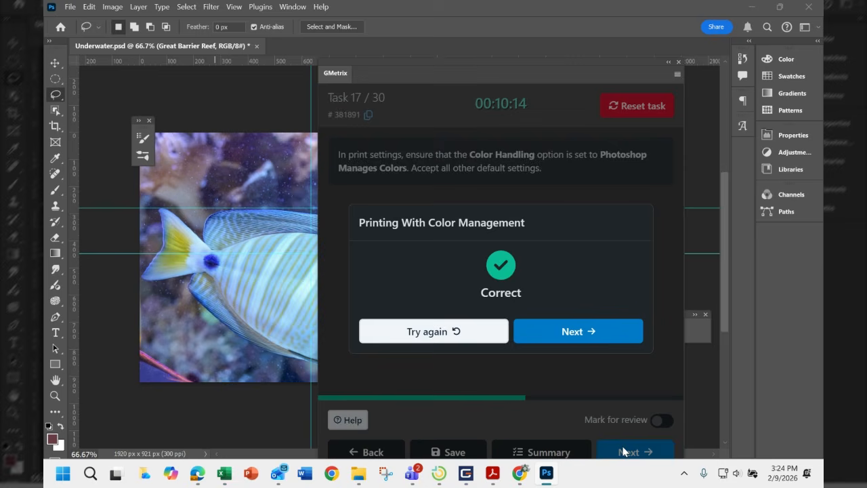
left_click(573, 331)
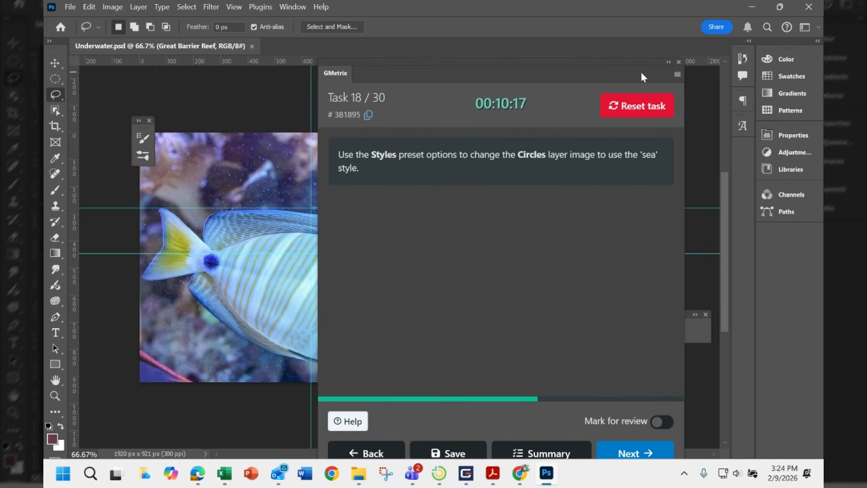
Step: Show the Styles presets and search them for "sea"
left_click(292, 7)
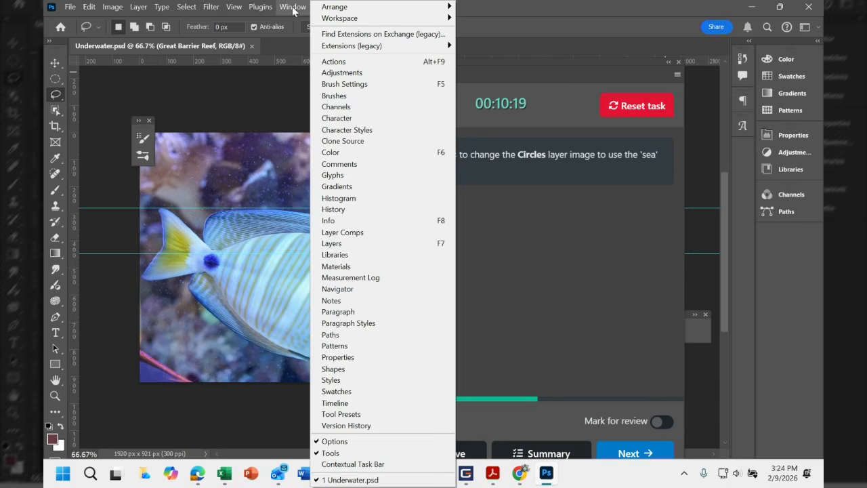
left_click(352, 380)
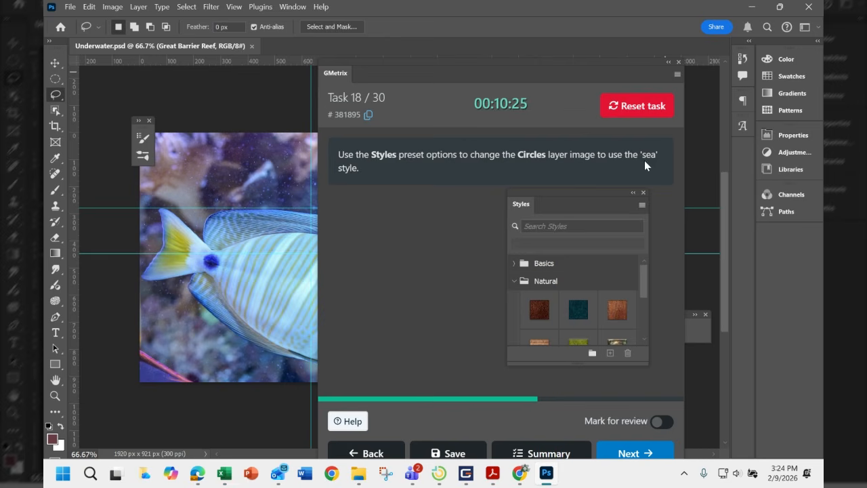
left_click(565, 227)
type("sea")
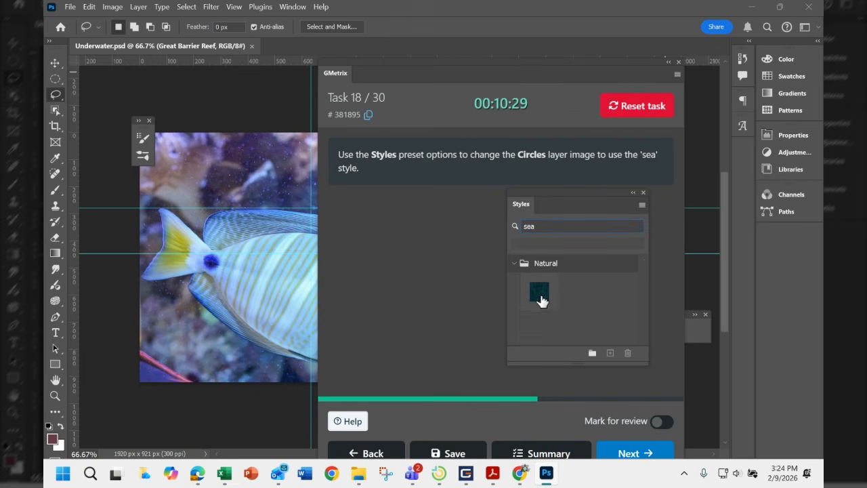
Step: Apply the sea style to the Circles layer, and submit Task 18 to continue to Task 19
left_click_drag(430, 68, 226, 65)
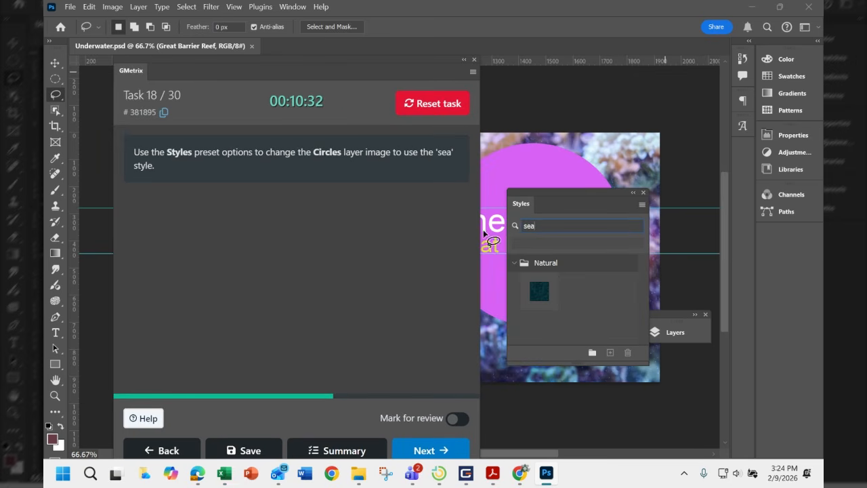
left_click(694, 315)
left_click_drag(684, 316, 662, 134)
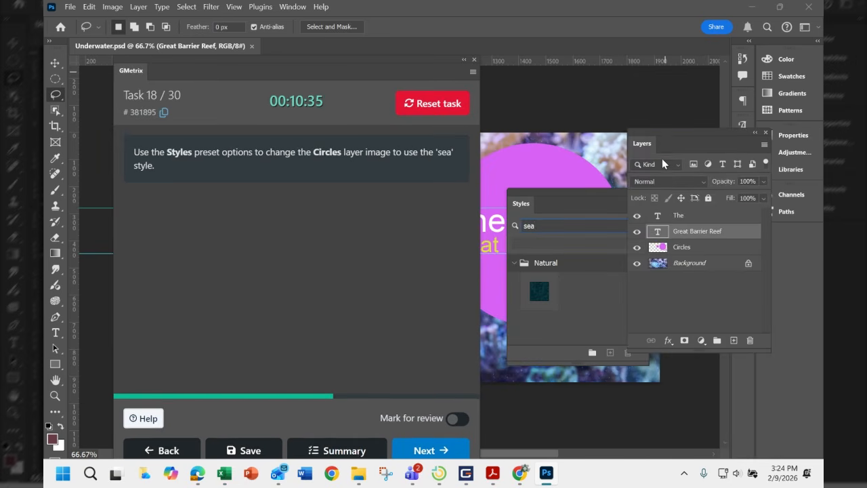
left_click(688, 248)
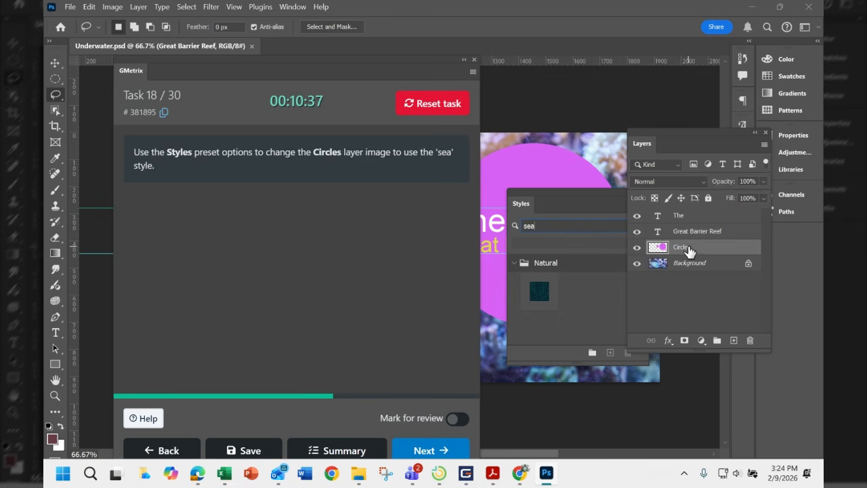
left_click(537, 291)
left_click_drag(671, 251, 673, 252)
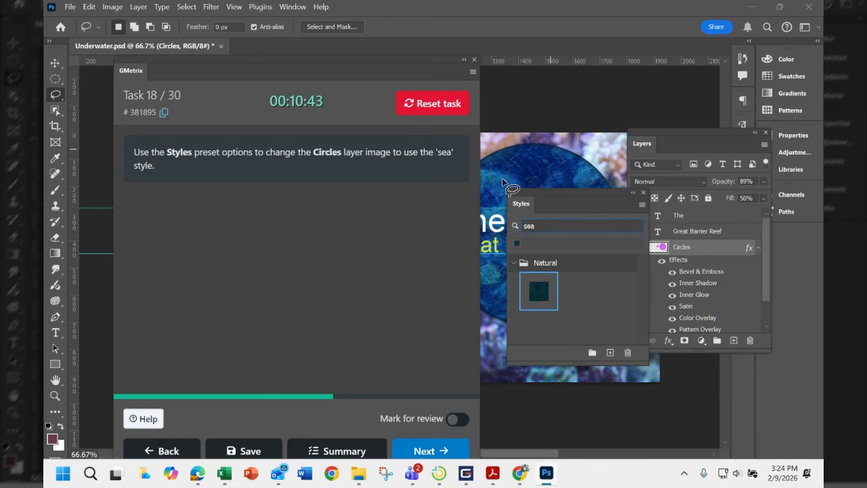
left_click(434, 448)
left_click(374, 330)
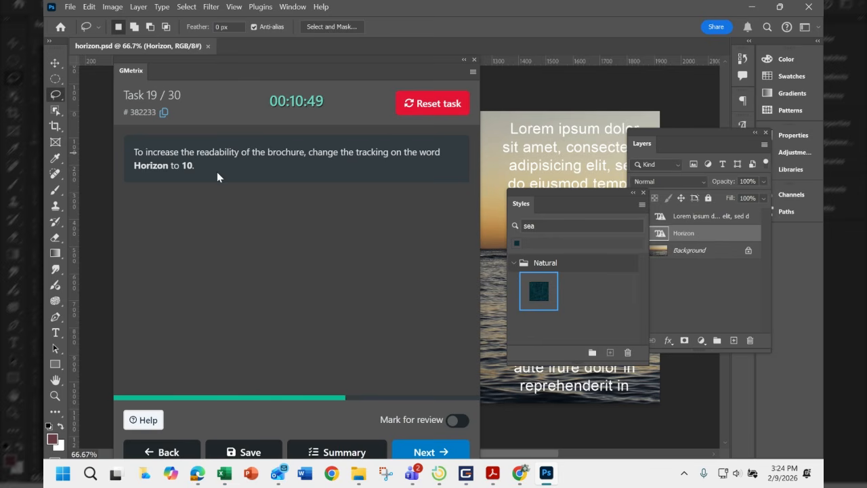
Step: Uncover the canvas text and select the whole word Horizon for editing, grouping the layer list with the Styles presets
left_click_drag(254, 69, 266, 296)
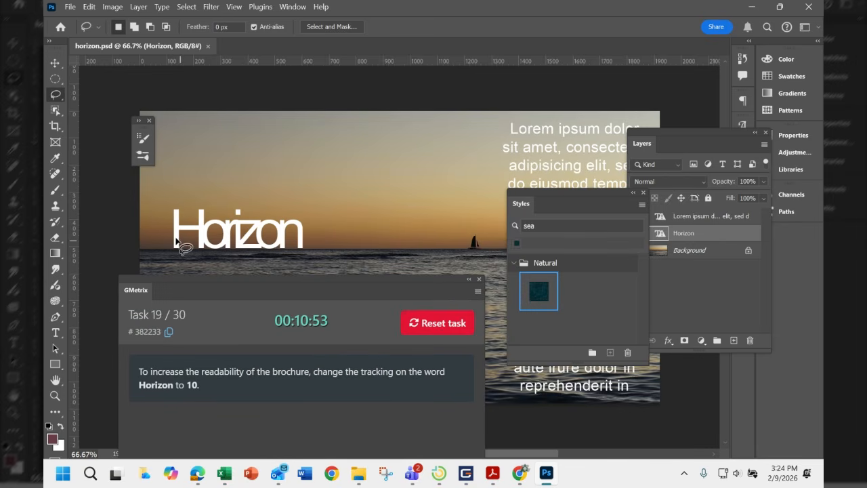
left_click(671, 239)
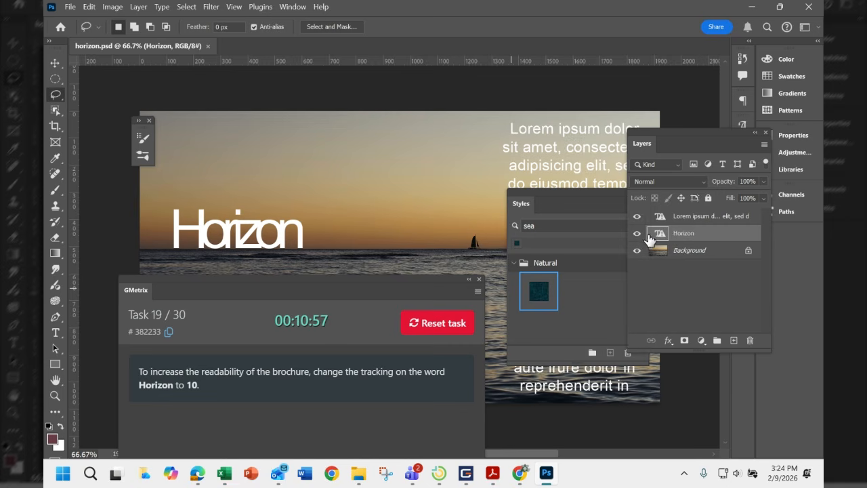
double_click(659, 234)
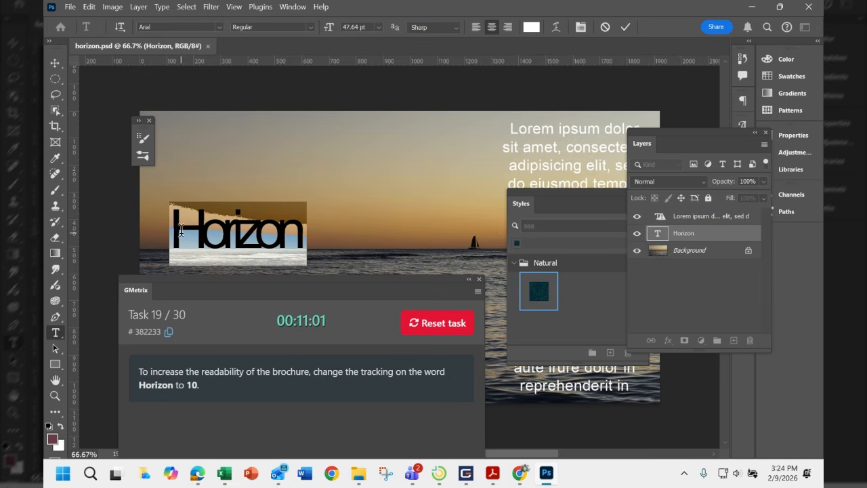
left_click_drag(688, 129, 569, 203)
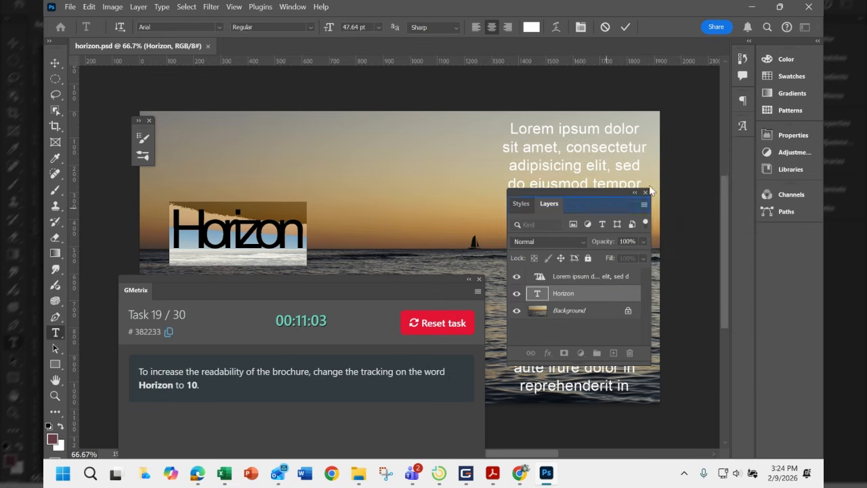
Step: Set the tracking of the word Horizon to 10, commit the text edit and return to the Lasso tool
left_click(790, 134)
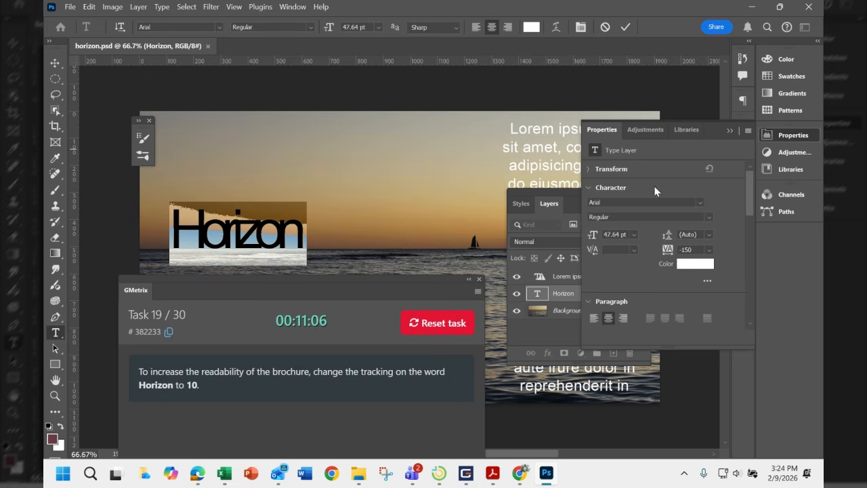
left_click(687, 250)
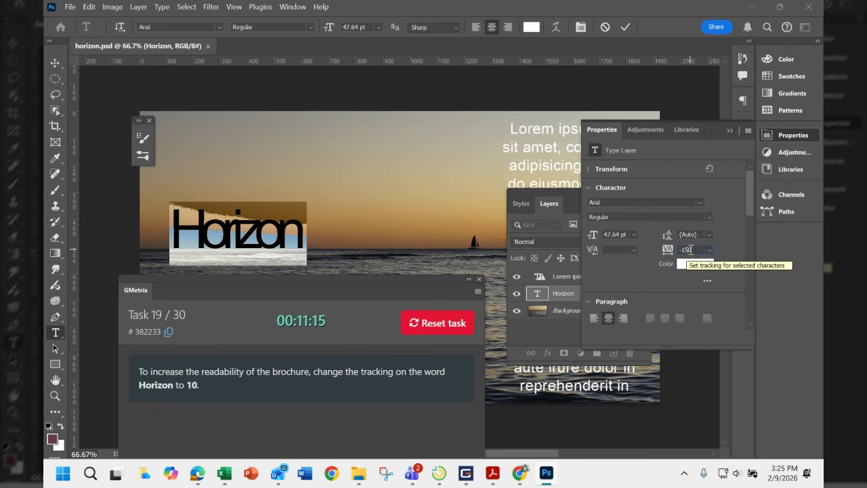
left_click_drag(689, 250, 680, 250)
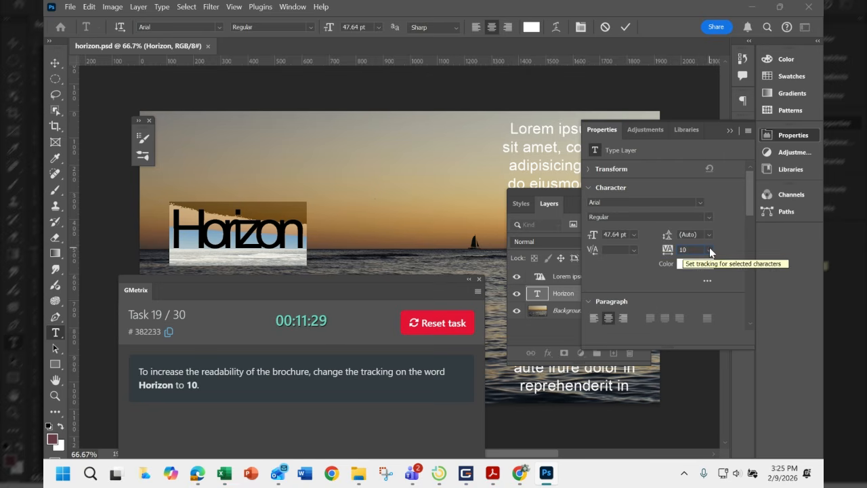
key("Return")
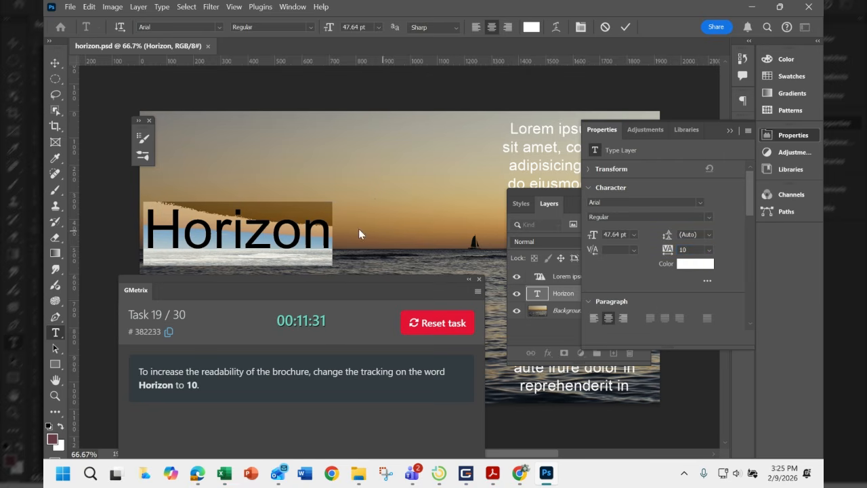
left_click(624, 26)
key("l")
Step: Bring the full GMetrix task window back into view, submit Task 19 and continue to Task 20
left_click_drag(410, 279, 498, 48)
left_click(532, 441)
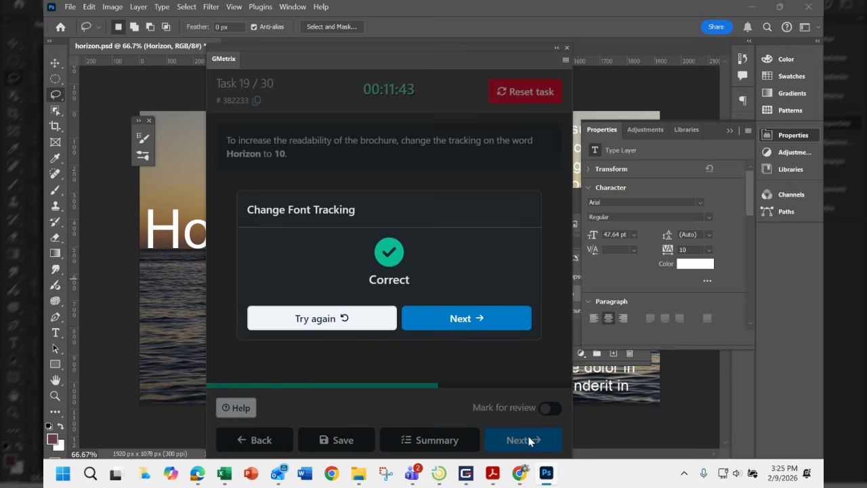
left_click(488, 321)
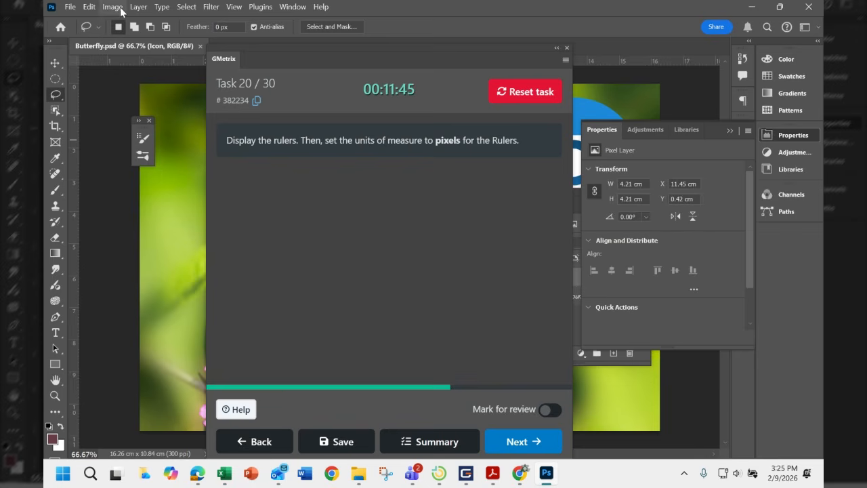
Step: Set the ruler units to pixels with the rulers displayed, then submit Task 20 and continue to Task 21
left_click(233, 7)
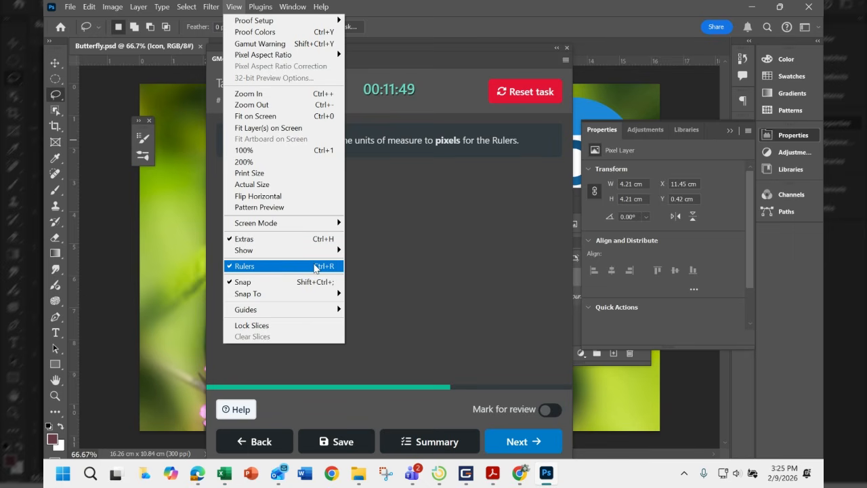
right_click(174, 64)
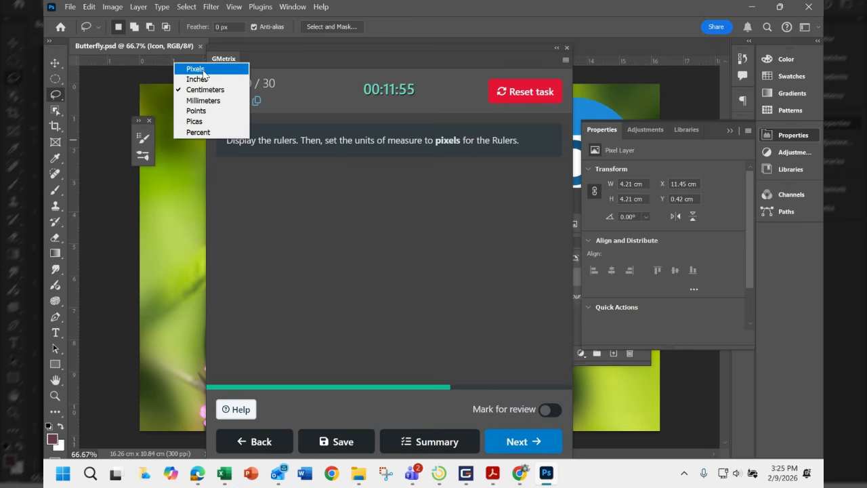
left_click(203, 71)
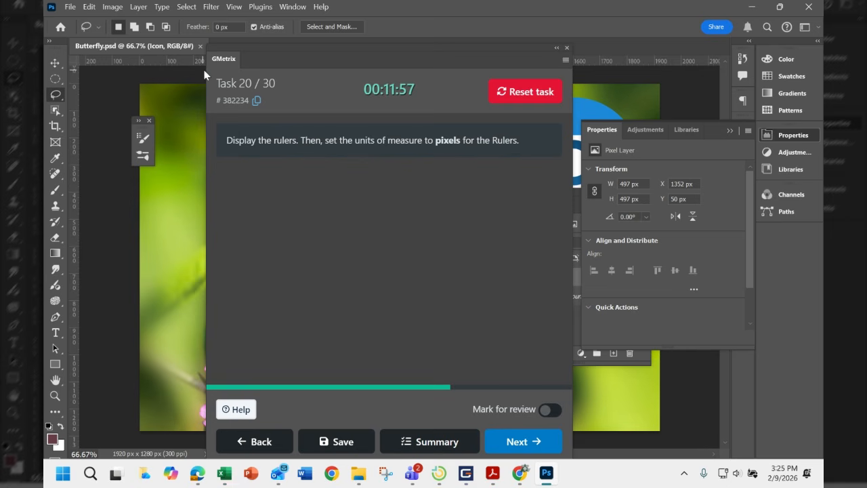
left_click(532, 444)
left_click(478, 327)
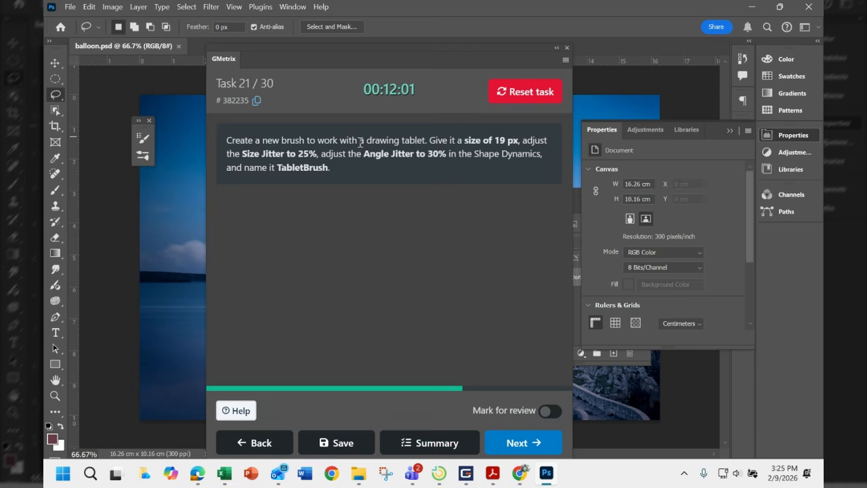
Step: Activate the Brush tool and show the Brush Settings clear of the Task 21 instructions
left_click(57, 191)
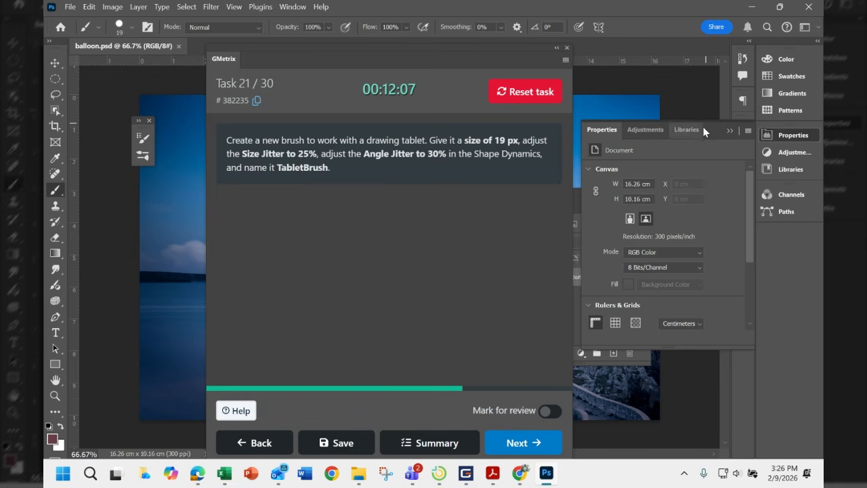
left_click(729, 131)
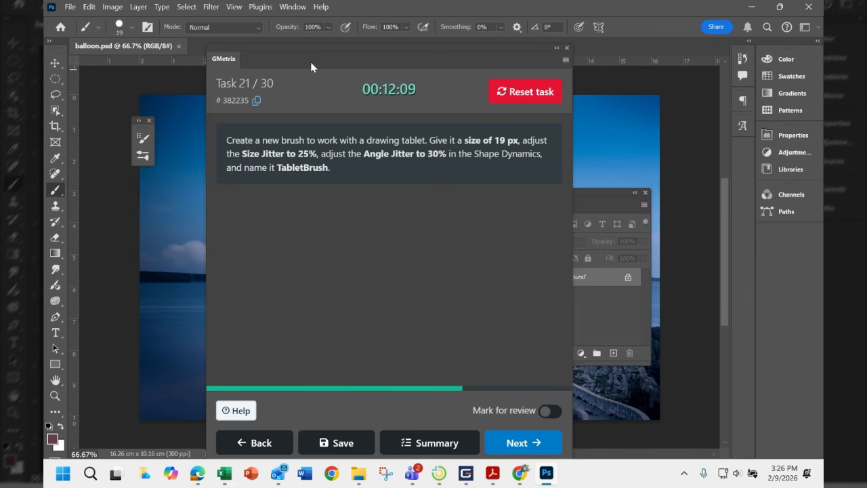
left_click(292, 7)
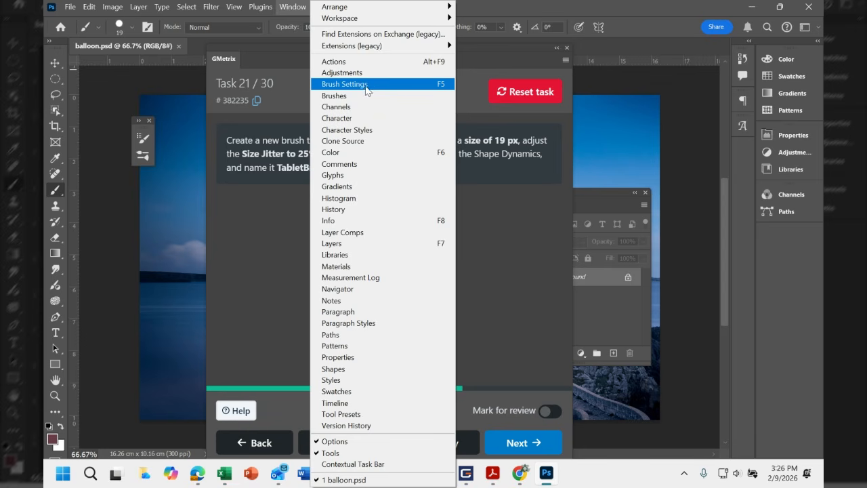
left_click(362, 85)
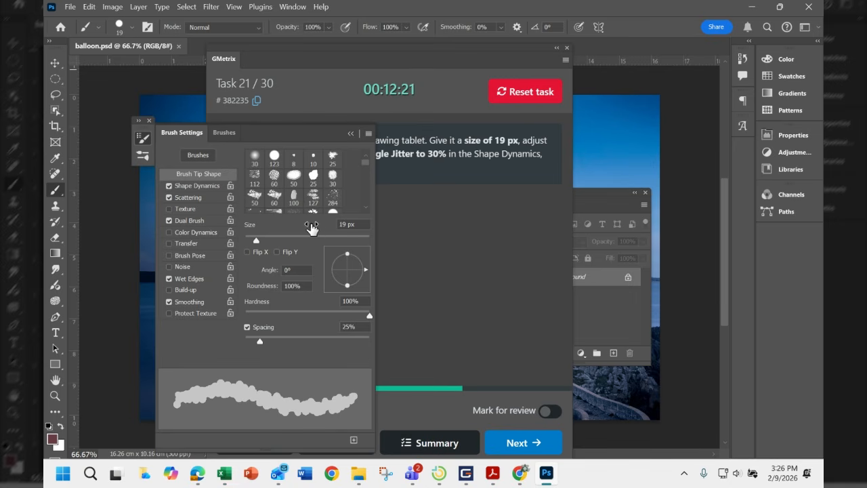
left_click_drag(265, 138, 276, 188)
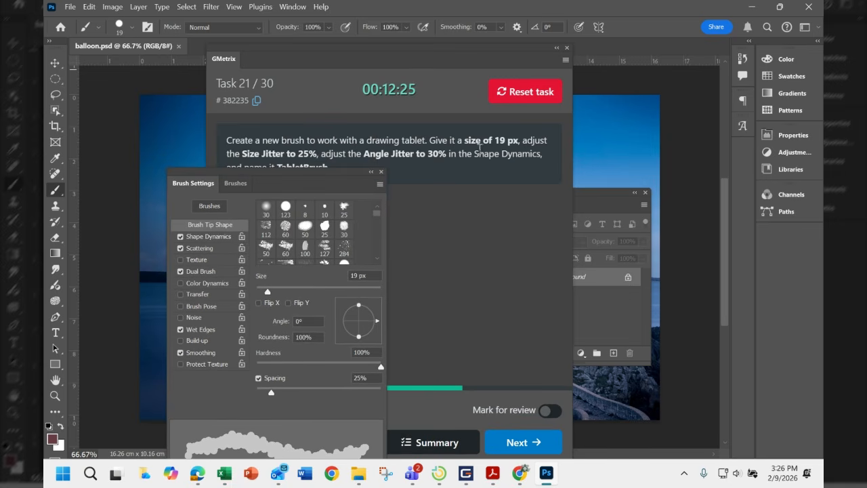
mouse_move(301, 172)
left_mouse_down()
mouse_move(571, 114)
mouse_move(658, 61)
left_mouse_up()
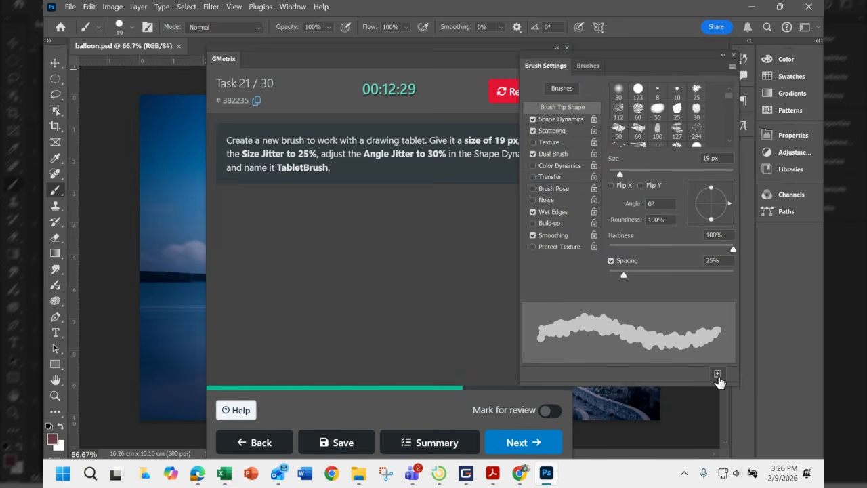
Step: Save the current 19 px brush as a new brush preset named TabletBrush
left_click(718, 374)
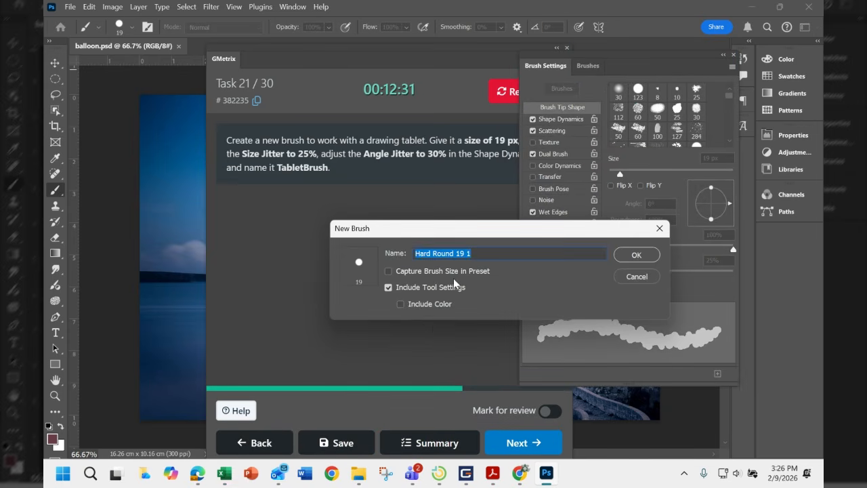
type("TabletBr")
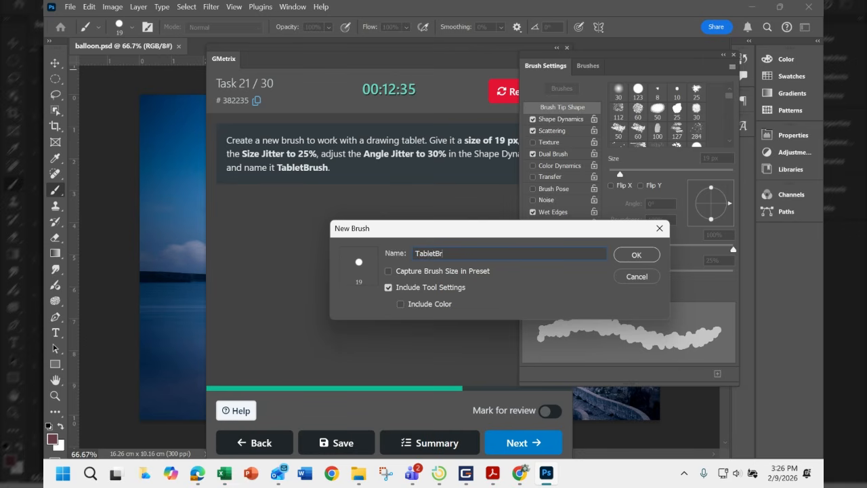
type("ush")
left_click(635, 255)
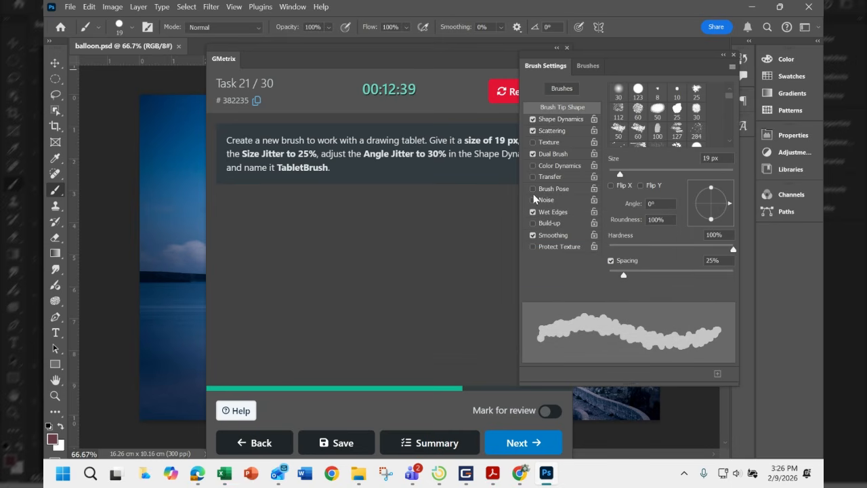
Step: Check the brush's Size Jitter and Angle Jitter in Shape Dynamics beside the instructions, then submit Task 21 and continue to Task 22
left_click(410, 70)
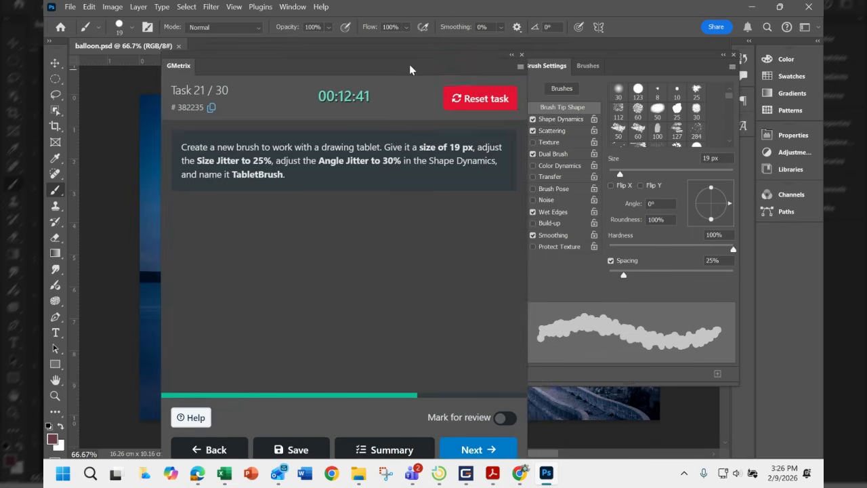
left_click_drag(410, 70, 351, 61)
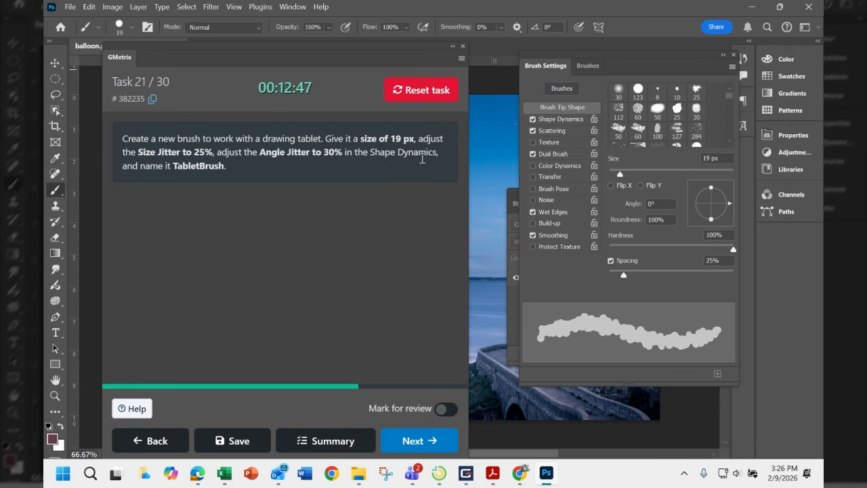
left_click(561, 120)
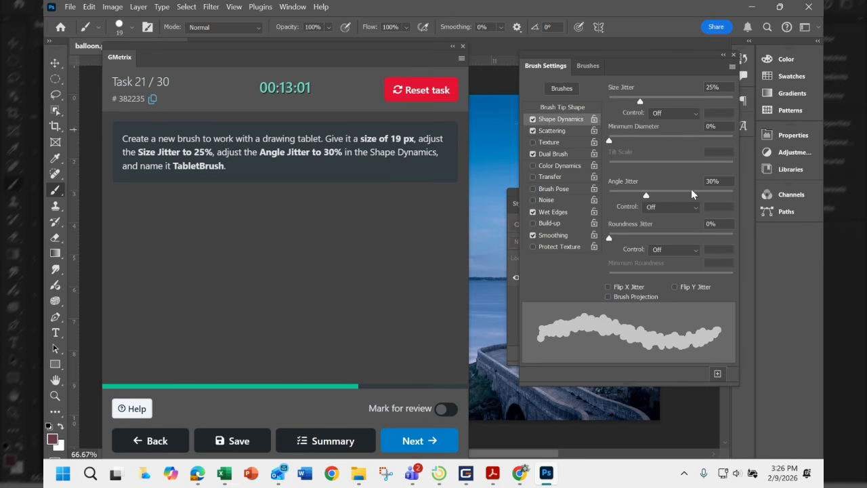
left_click(418, 442)
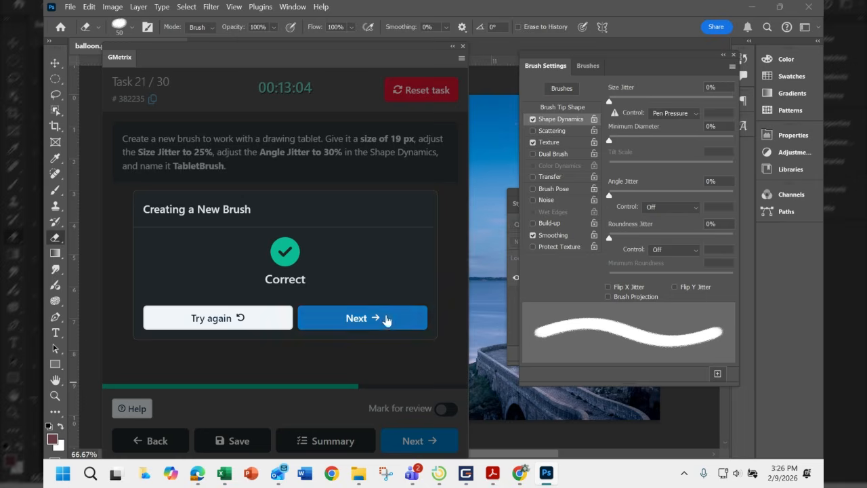
left_click(386, 319)
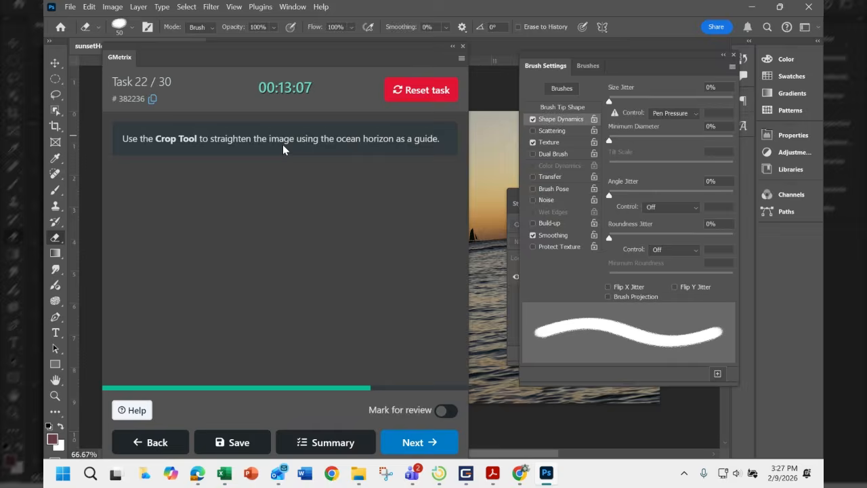
Step: Uncover the sunset image, straighten it along the ocean horizon with the Crop tool and commit the crop
left_click_drag(264, 59, 629, 147)
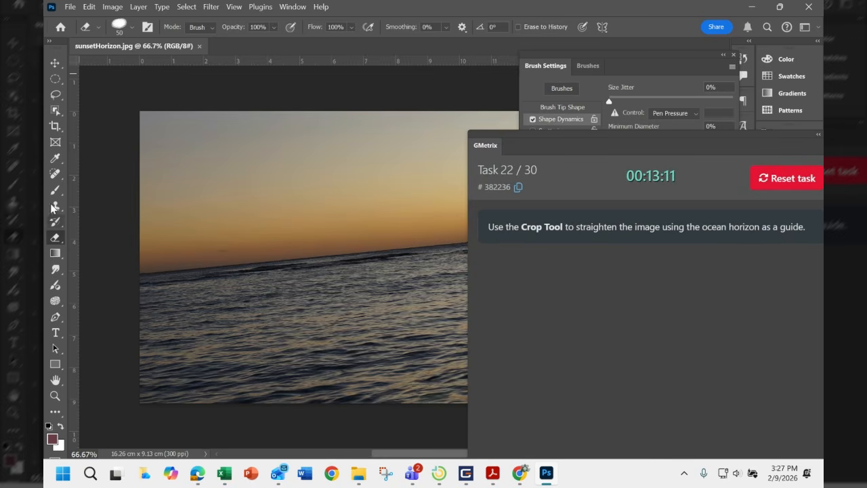
left_click(57, 129)
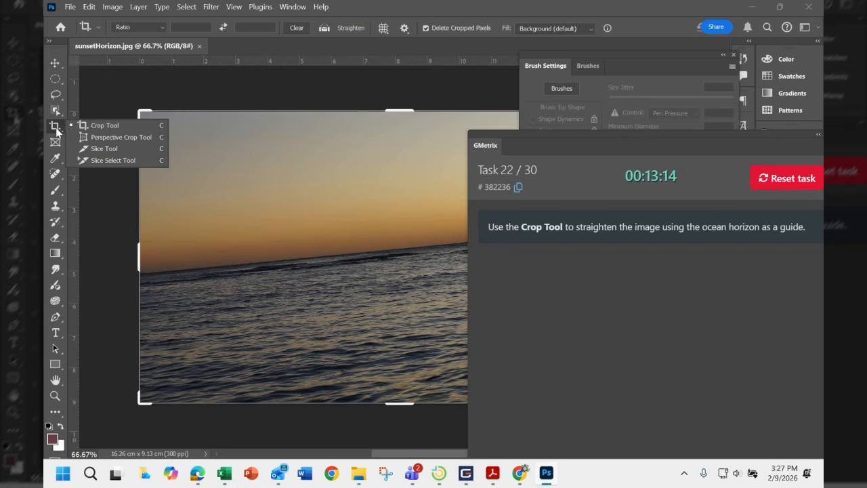
left_click(323, 29)
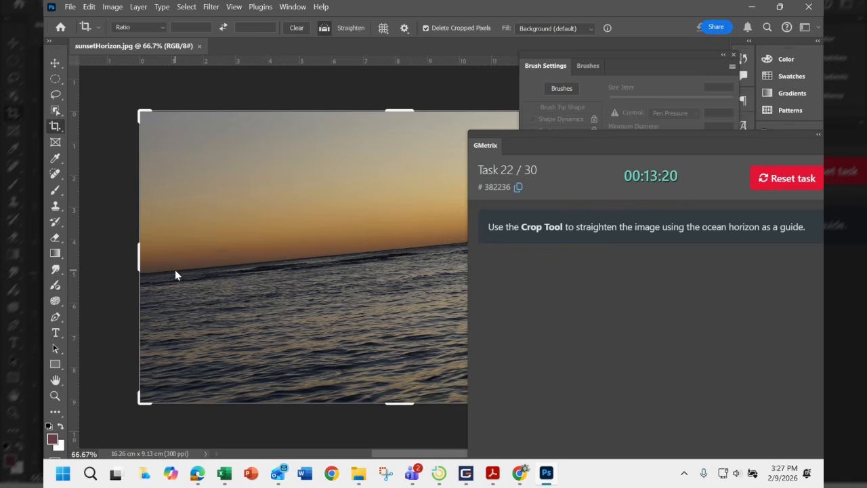
left_click_drag(176, 269, 442, 244)
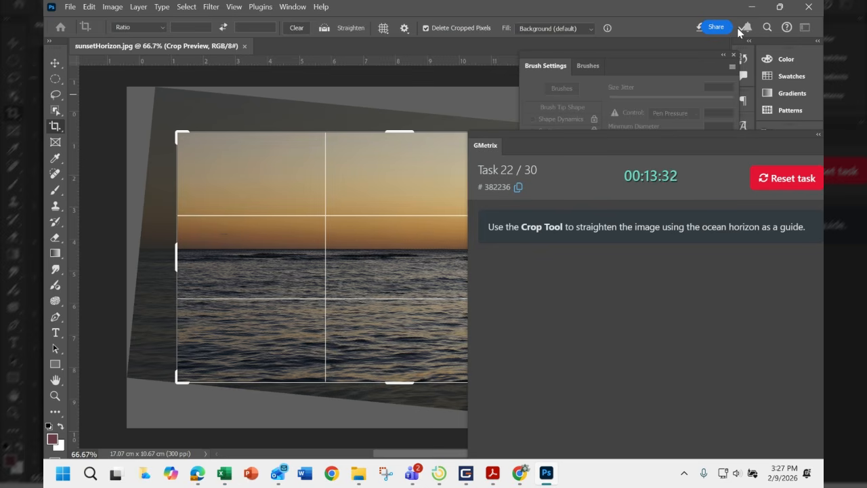
double_click(374, 215)
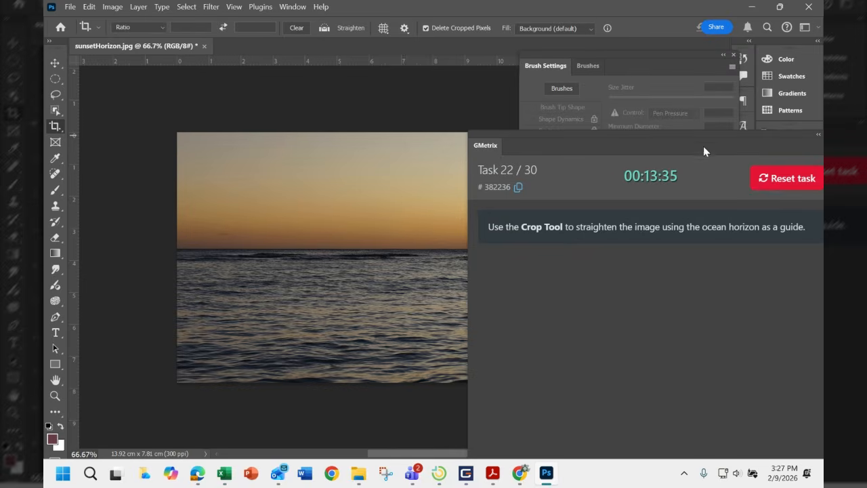
Step: Bring the full GMetrix task window back into view, submit Task 22 and continue to Task 23
left_click_drag(693, 139, 553, 97)
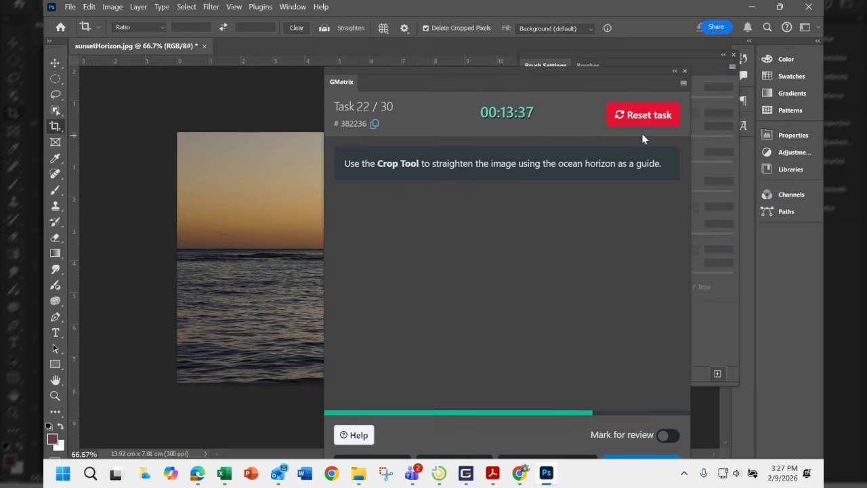
left_click_drag(573, 82, 574, 50)
left_click(643, 431)
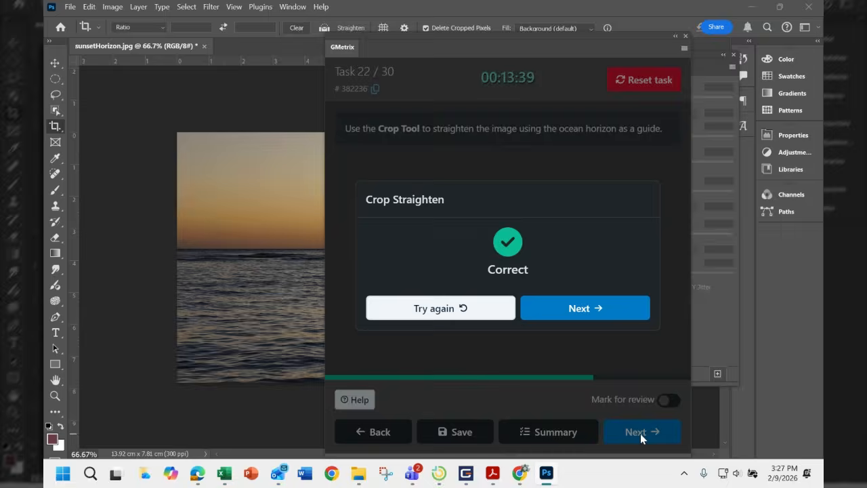
left_click(577, 313)
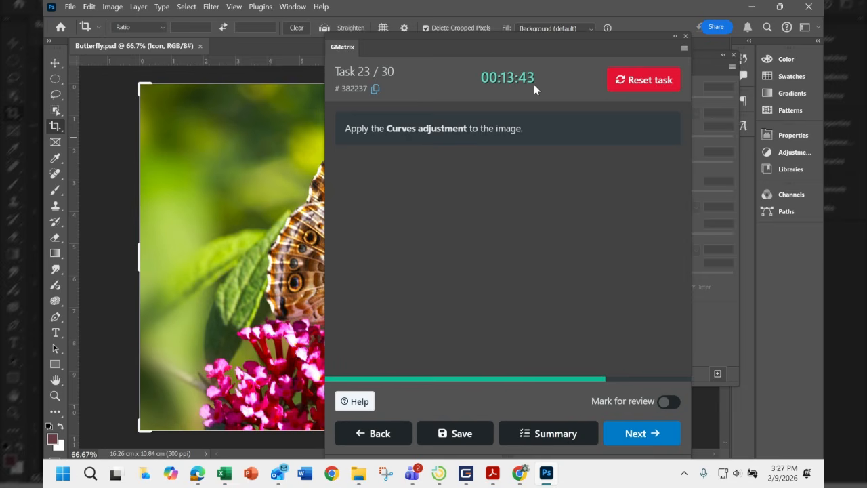
Step: Collapse the Brush Settings and arrange the task window and layer list so the Icon and Background layers are fully accessible
left_click(792, 152)
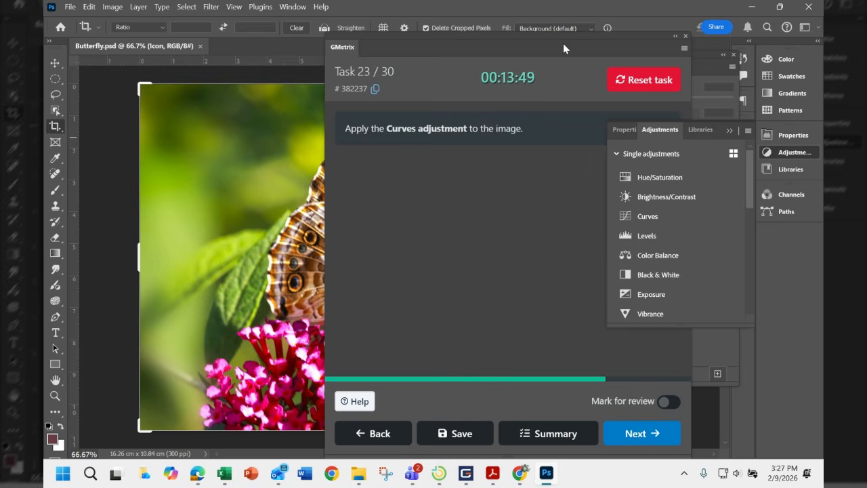
left_click_drag(563, 43, 401, 55)
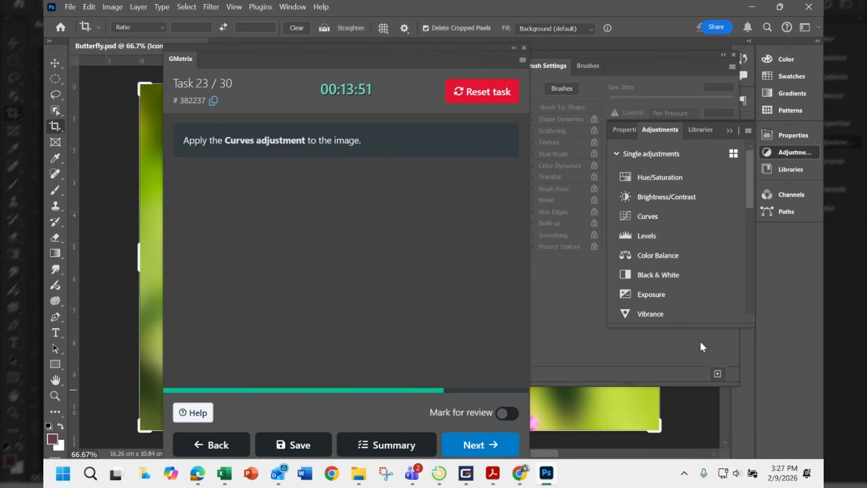
left_click(730, 132)
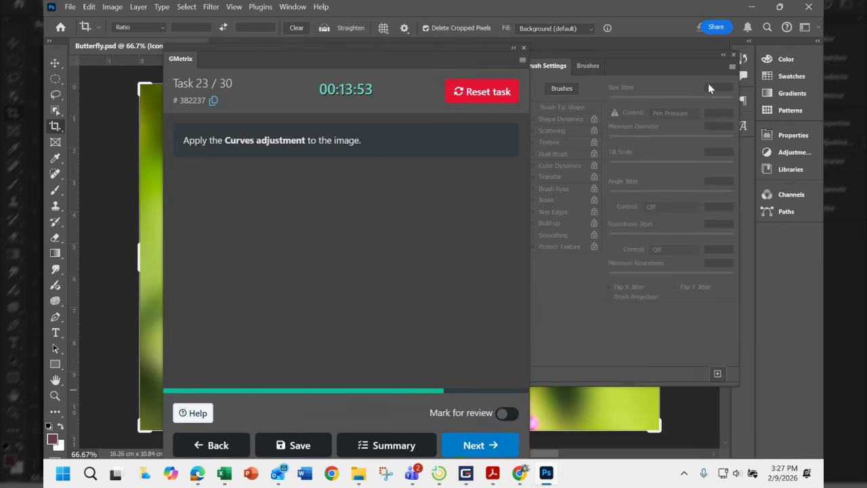
left_click(724, 57)
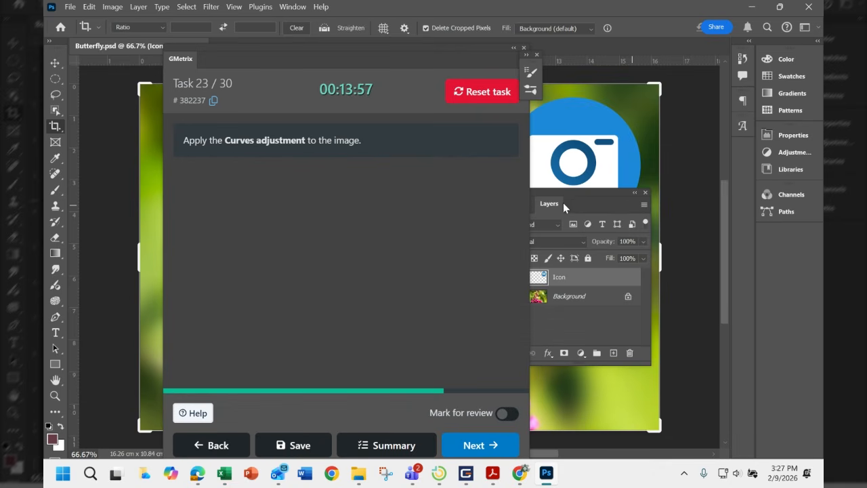
left_click_drag(586, 196, 681, 144)
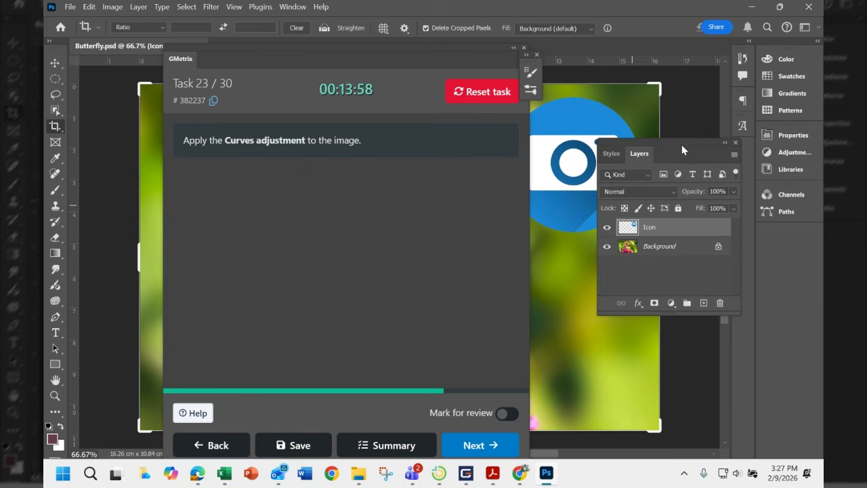
Step: Add a Curves adjustment layer above the Icon layer with the default curve, and submit Task 23
left_click(672, 303)
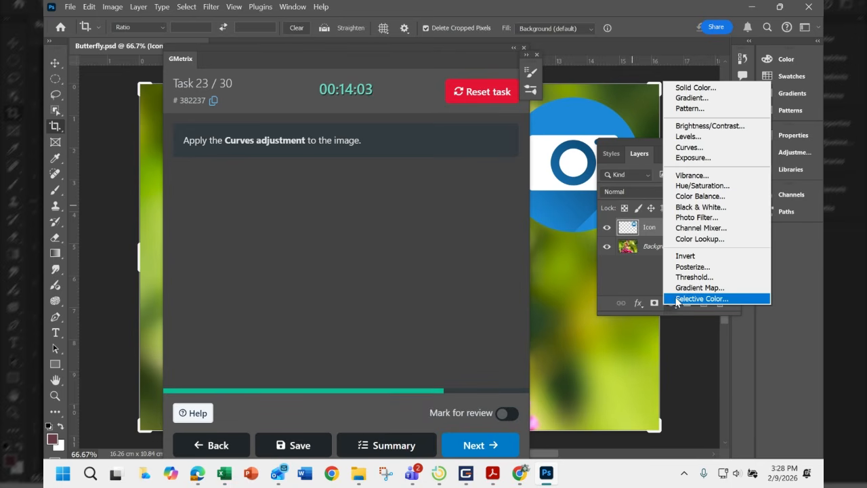
left_click(711, 149)
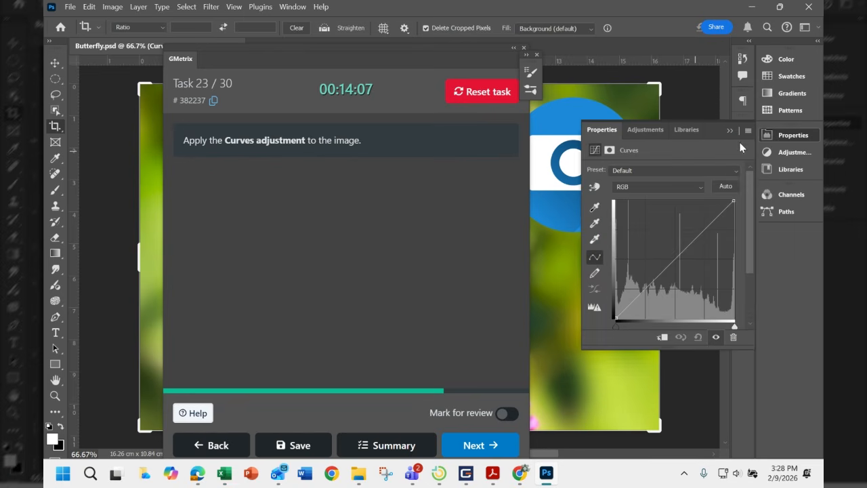
left_click(727, 132)
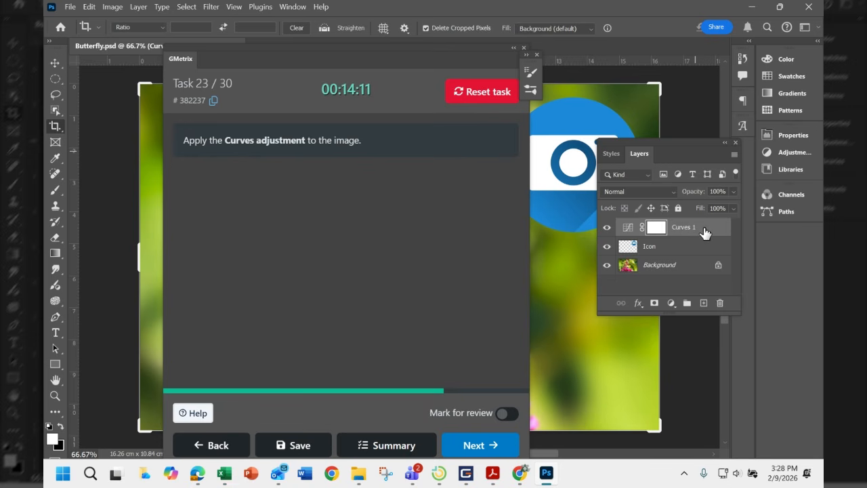
left_click(480, 446)
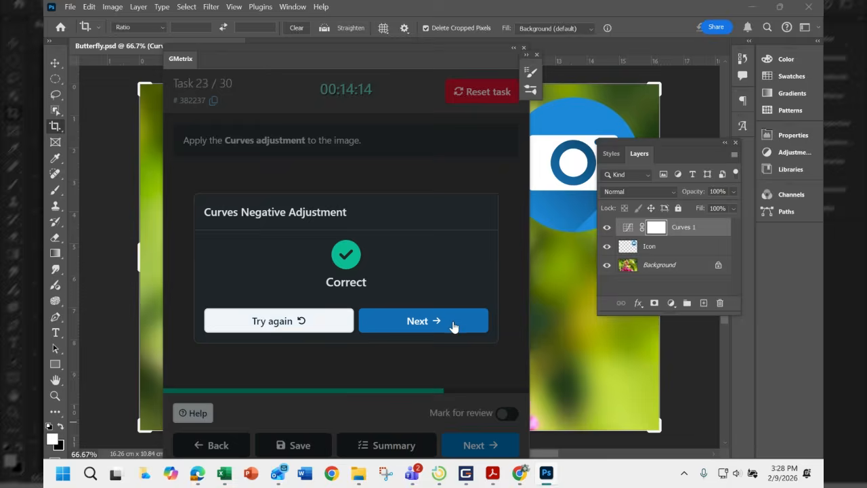
Step: Continue to Task 24, uncover the lemon image and select the thin white rectangle's shape layer
left_click(453, 324)
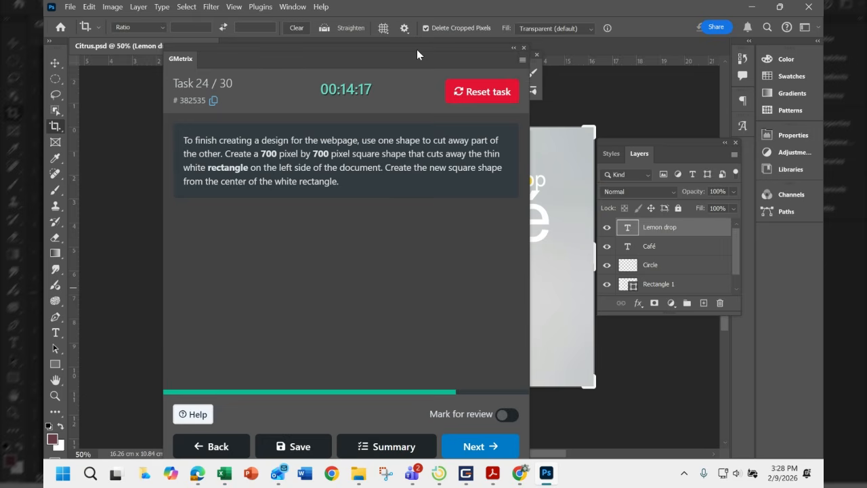
left_click_drag(416, 54, 645, 102)
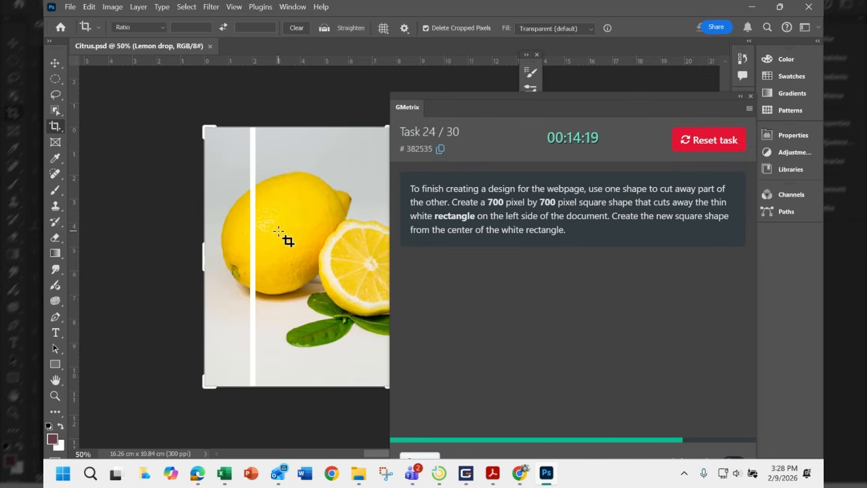
left_click(55, 63)
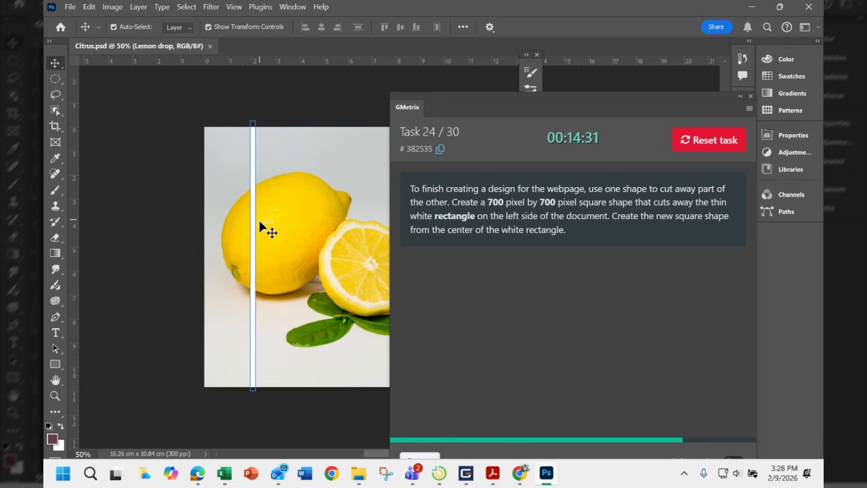
left_click(253, 266)
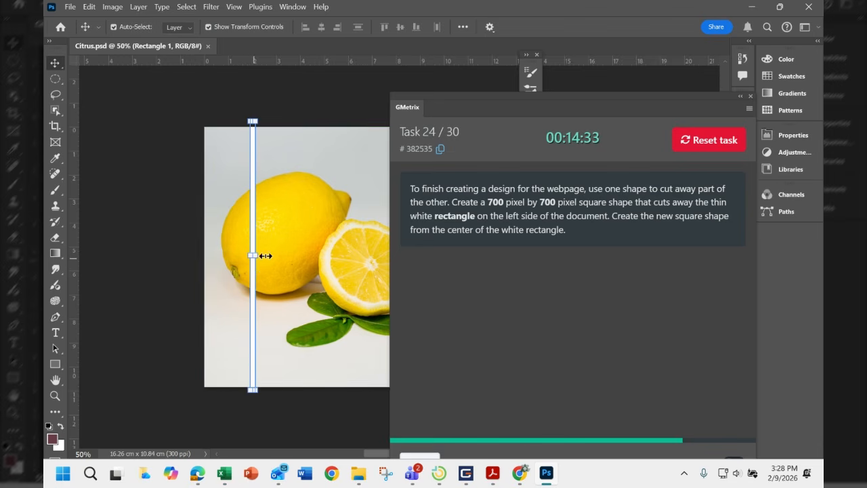
left_click_drag(580, 103, 407, 306)
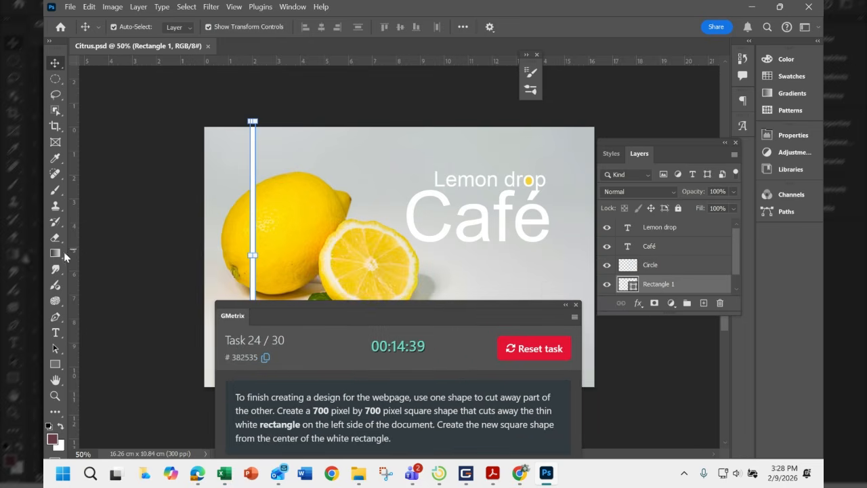
Step: Activate the Rectangle tool and set its path operation to Subtract Front Shape for the white rectangle
left_click(55, 365)
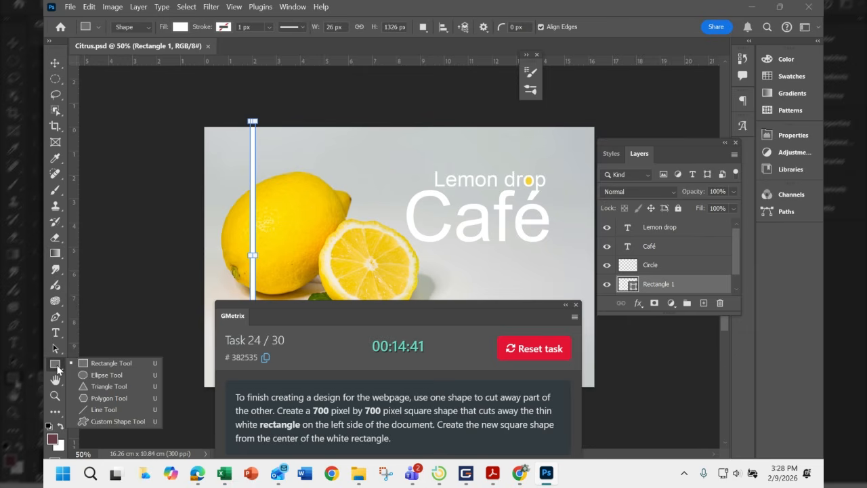
left_click(103, 362)
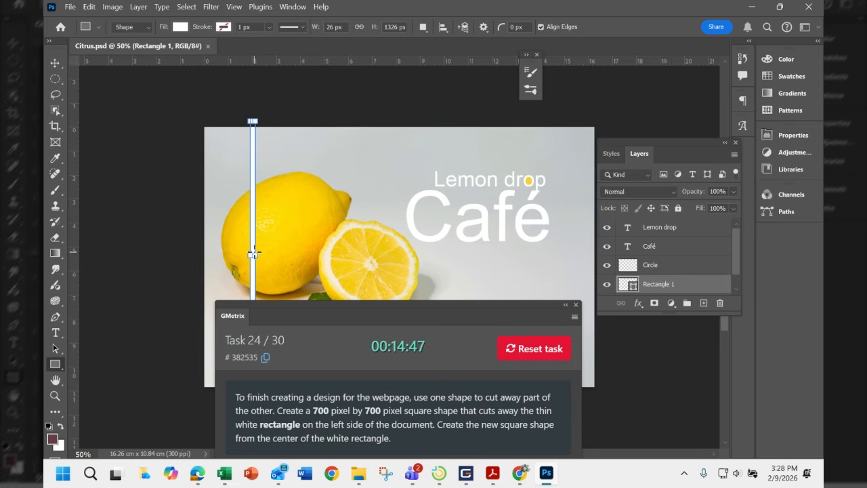
left_click(424, 28)
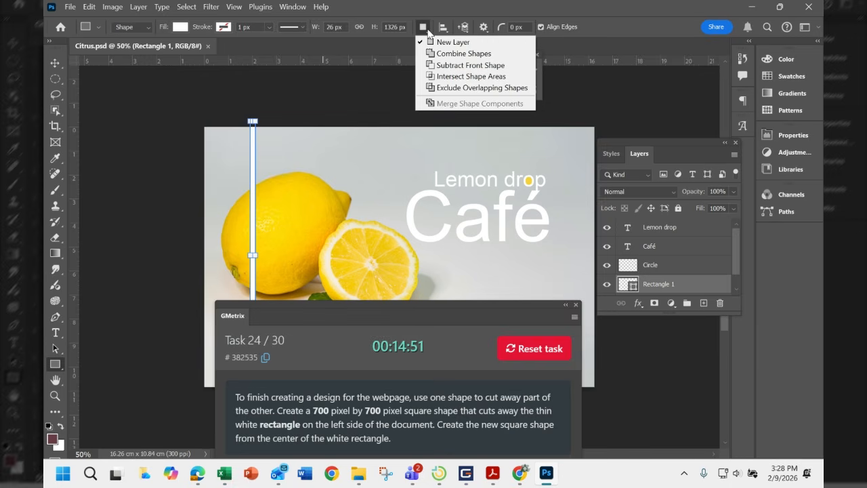
left_click(474, 68)
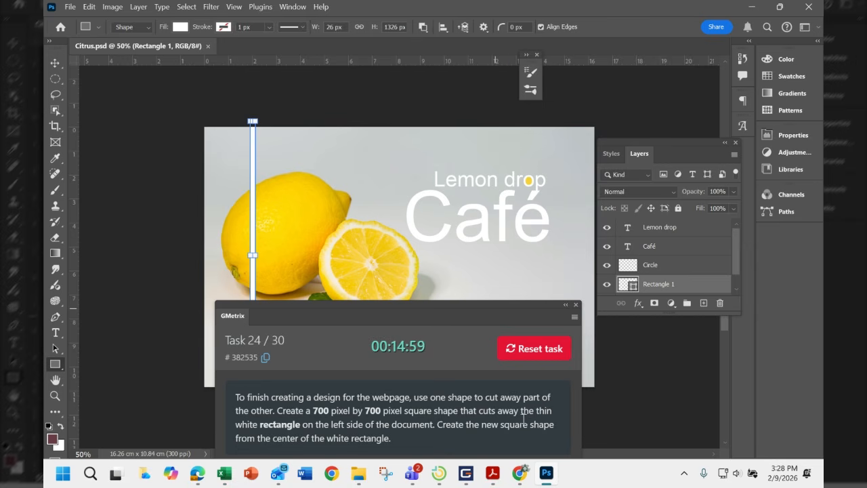
Step: Cut a 700 px by 700 px square out of the thin white rectangle, creating it from the center
left_click_drag(343, 312, 446, 246)
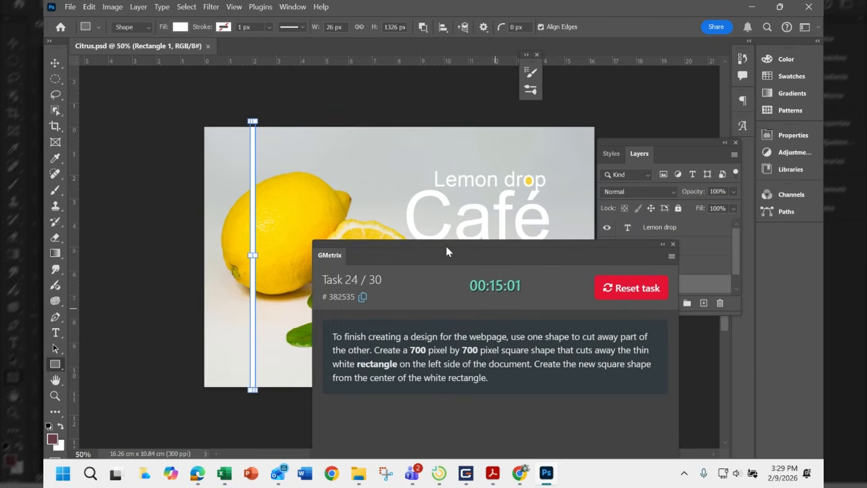
left_click(253, 227, "alt")
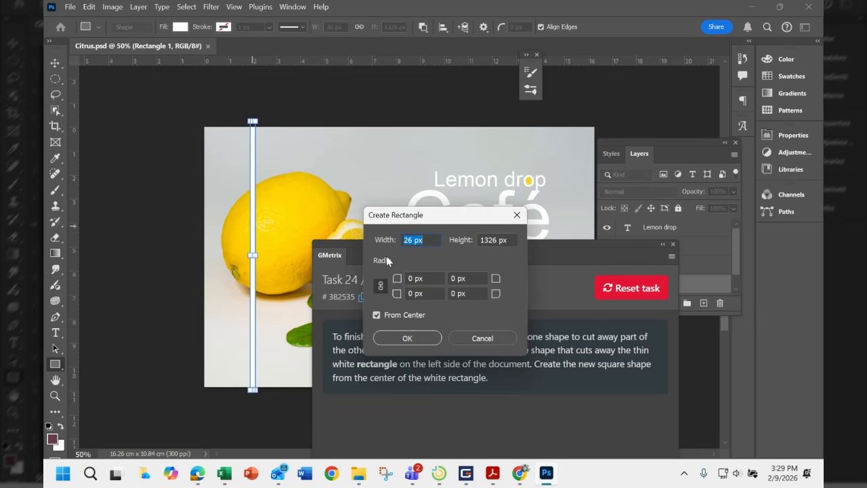
type("700")
double_click(494, 240)
type("70")
left_click(409, 338)
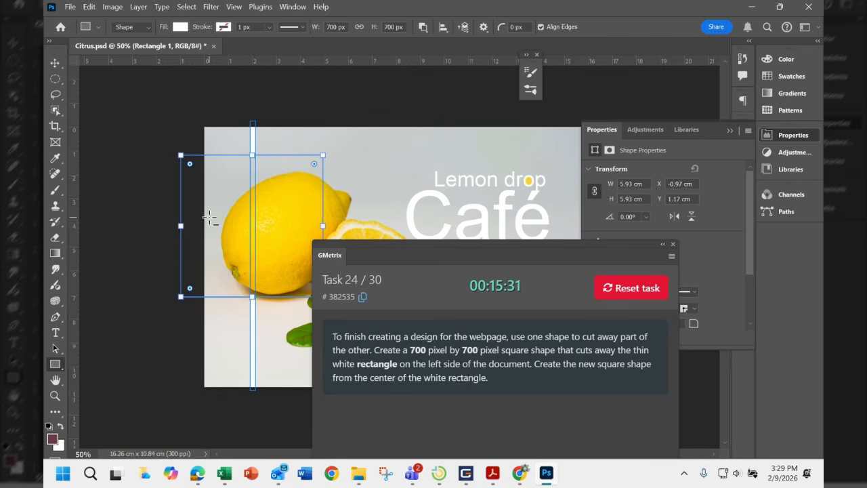
Step: Bring the full GMetrix task window into view, submit Task 24 and continue to Task 25
left_click_drag(423, 244, 486, 36)
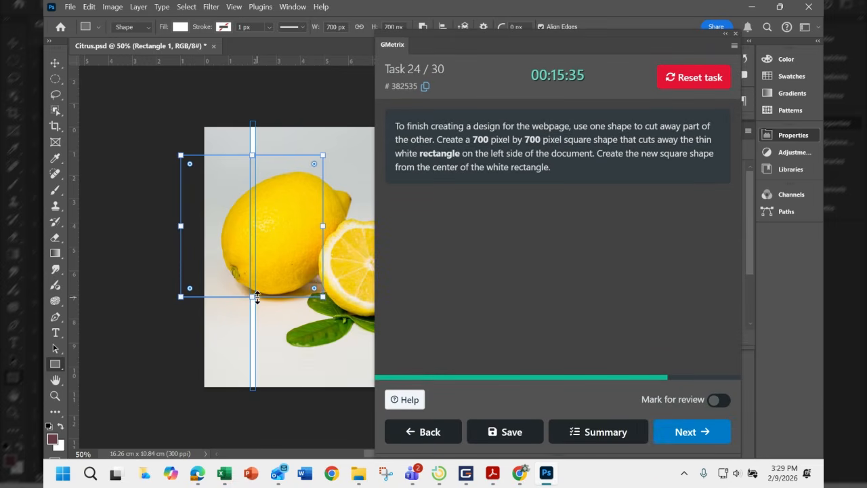
left_click(692, 429)
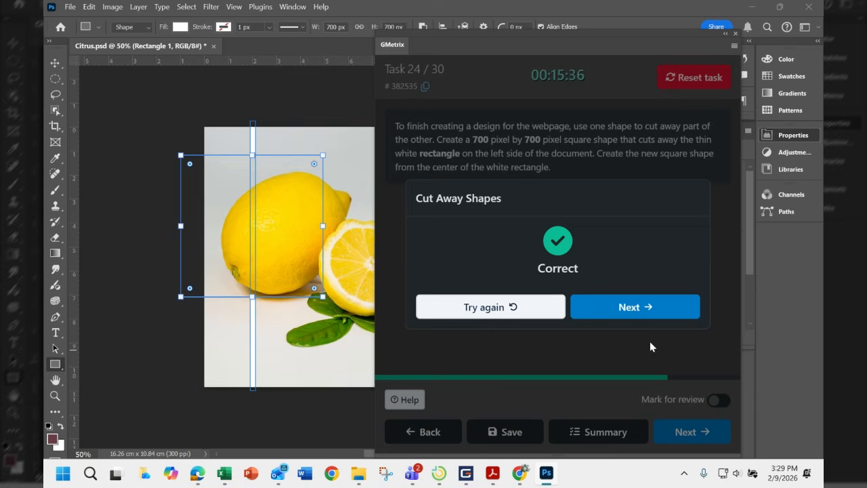
left_click(634, 309)
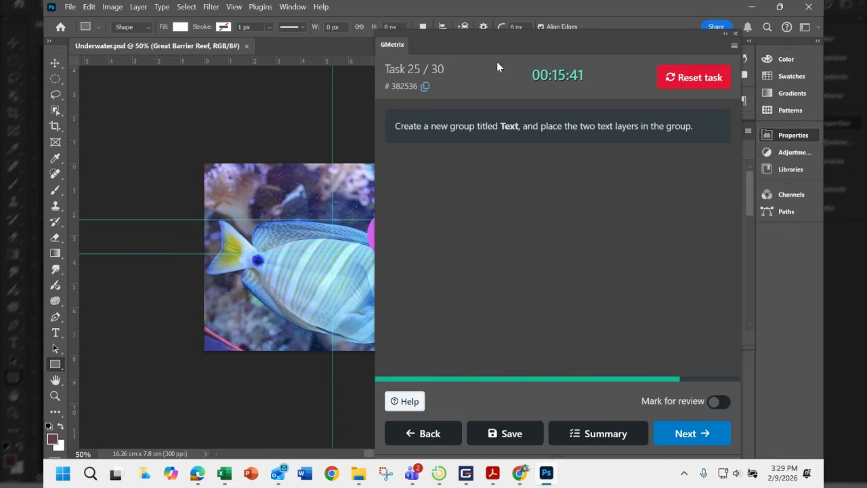
Step: Move the task window aside and display the underwater document's layer list
left_click_drag(493, 40, 264, 64)
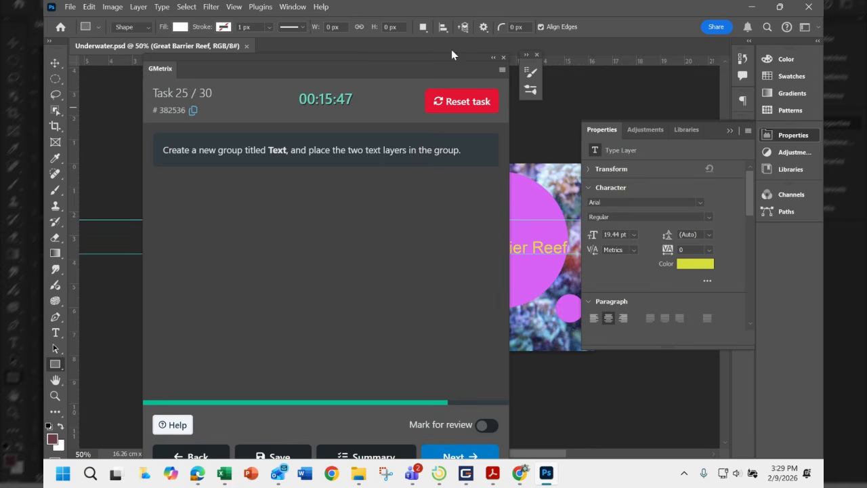
left_click(296, 7)
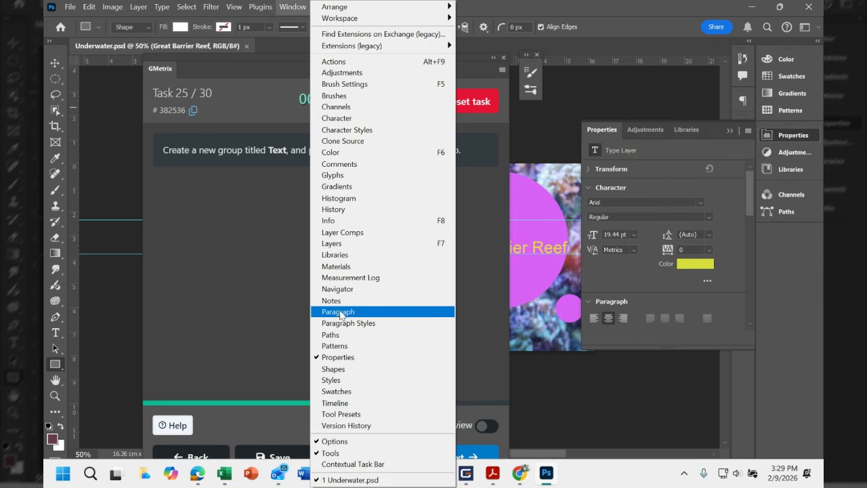
left_click(344, 243)
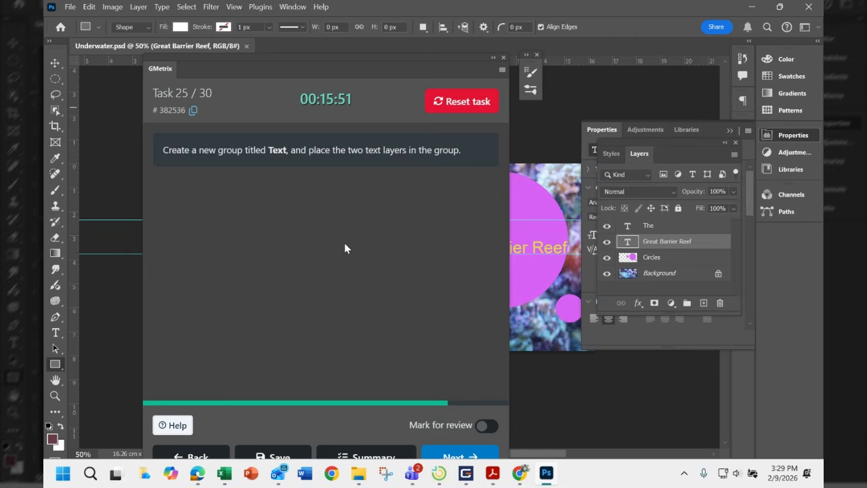
Step: Create a new layer group and name it Text
left_click(688, 304)
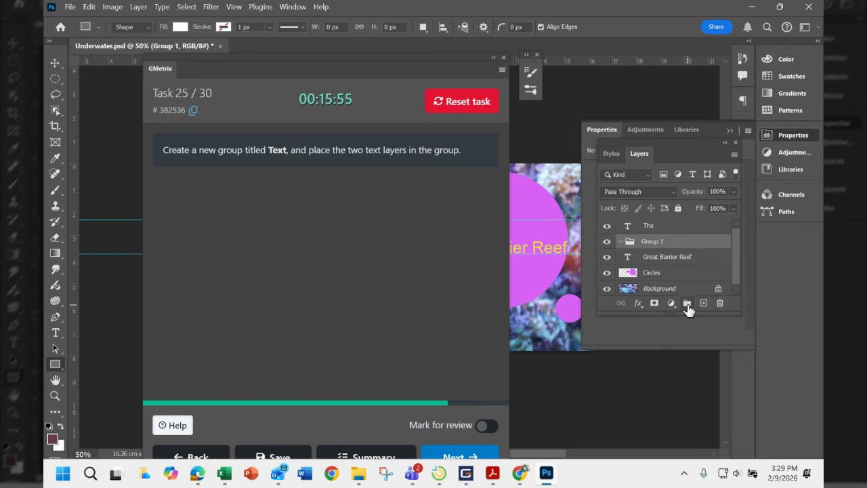
double_click(663, 242)
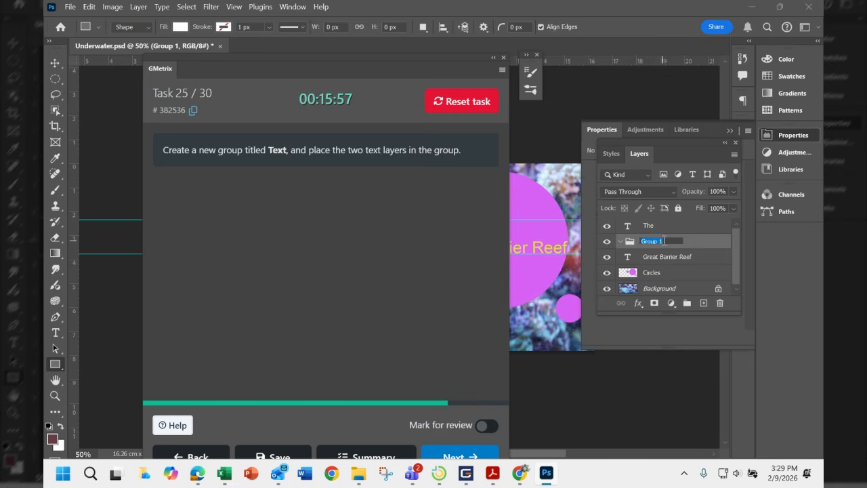
type("Text")
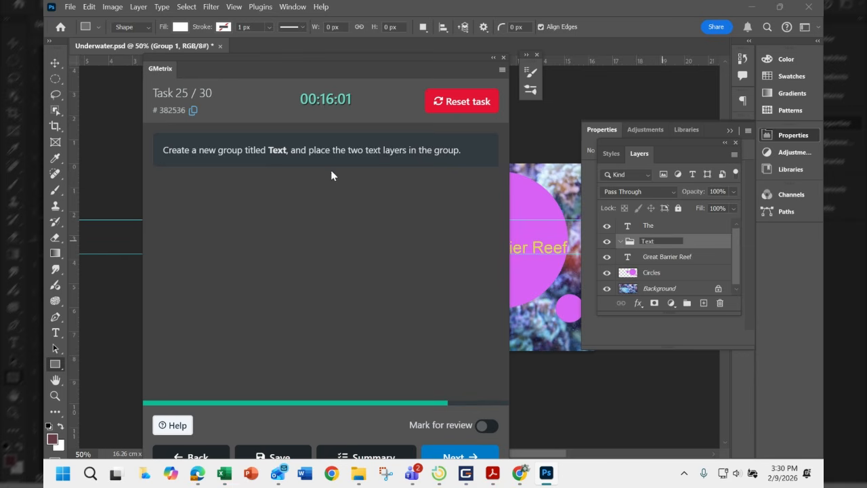
key("Return")
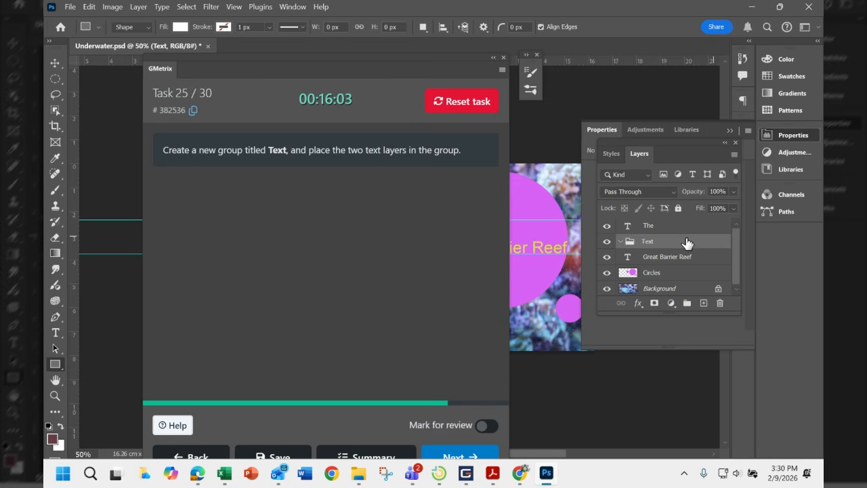
Step: Place the text layers "The" and "Great Barrier Reef" in the Text group, and submit Task 25 to continue to Task 26
mouse_move(657, 228)
left_mouse_down()
mouse_move(658, 250)
mouse_move(652, 244)
mouse_move(664, 249)
mouse_move(660, 228)
left_mouse_up()
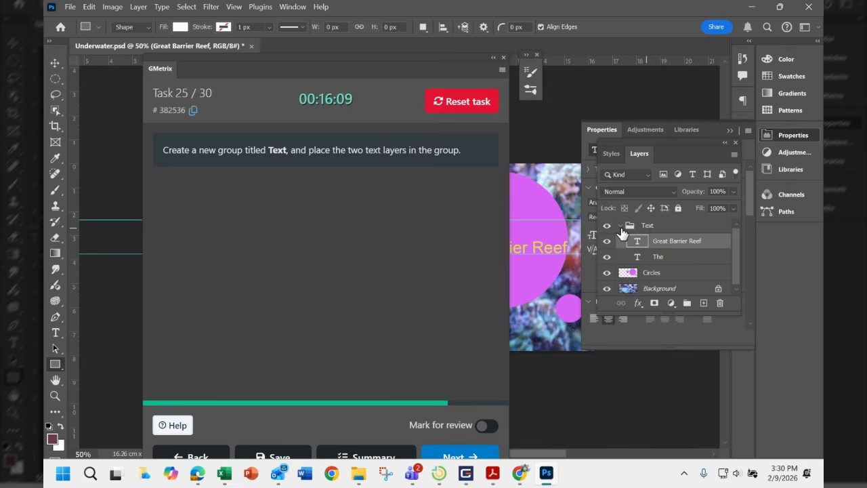
left_click(620, 226)
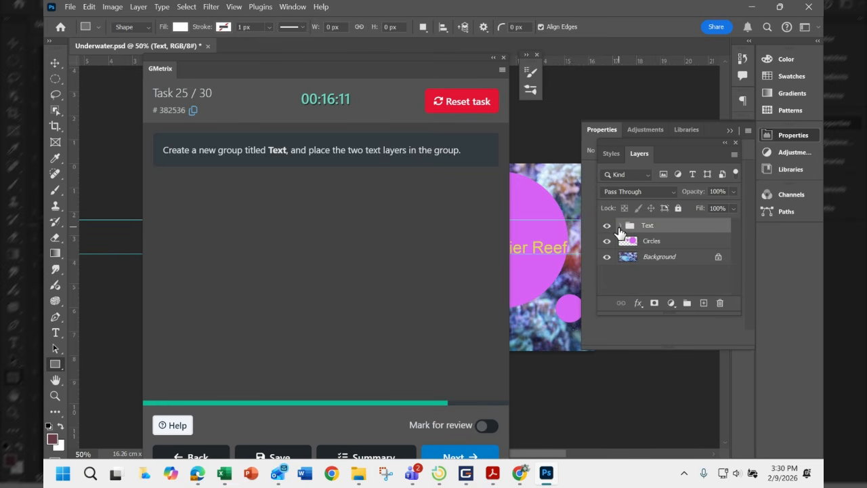
left_click(619, 226)
left_click(619, 226)
left_click(620, 227)
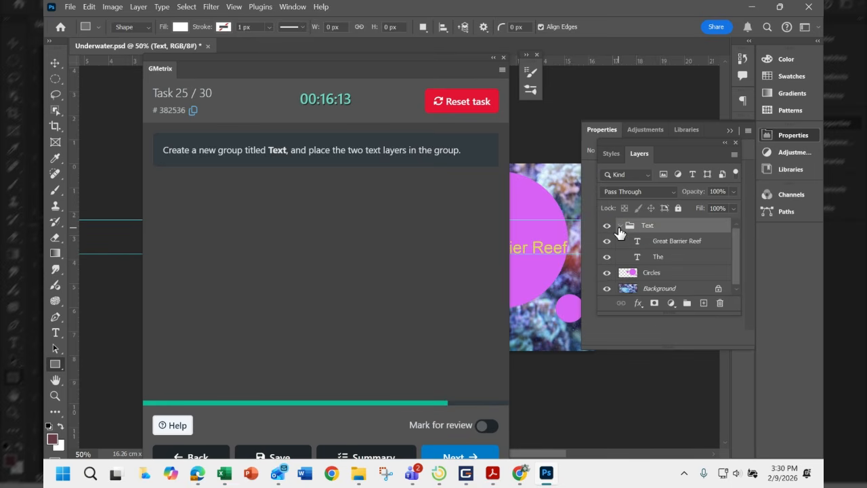
left_click(619, 226)
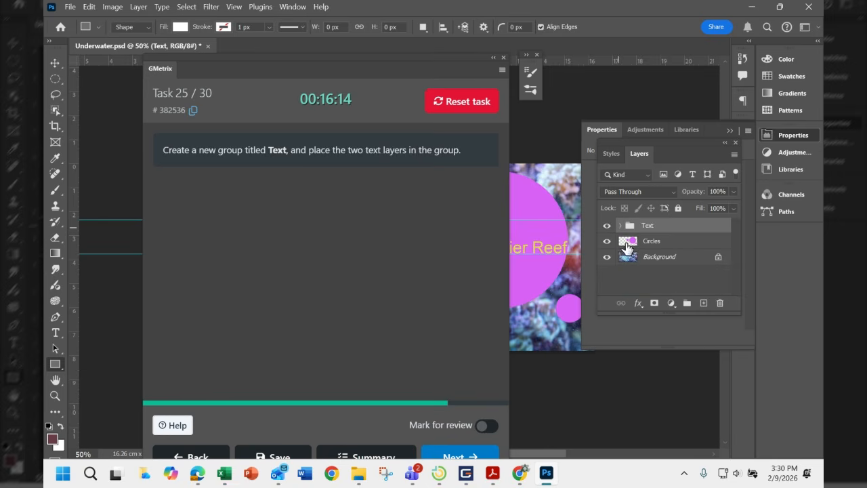
left_click(460, 456)
left_click(433, 332)
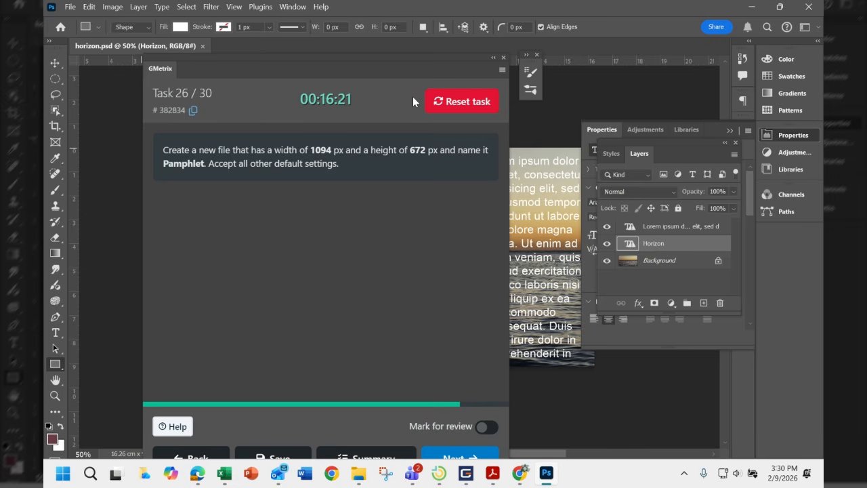
Step: Begin a new document, keep the task instructions readable above its settings and show the Print presets
left_click(69, 7)
left_click(80, 21)
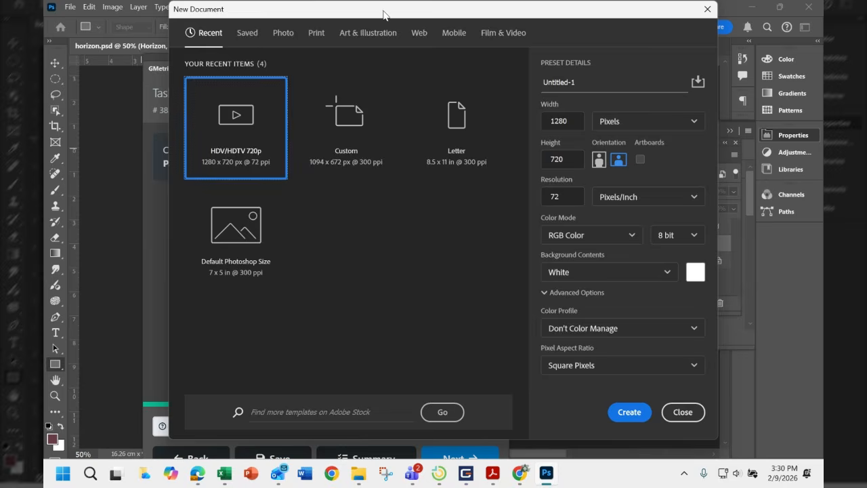
left_click_drag(383, 14, 341, 208)
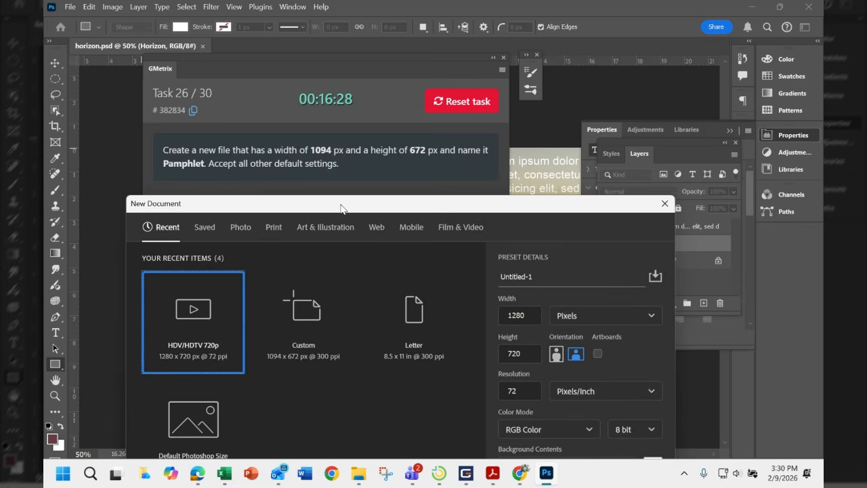
left_click(277, 229)
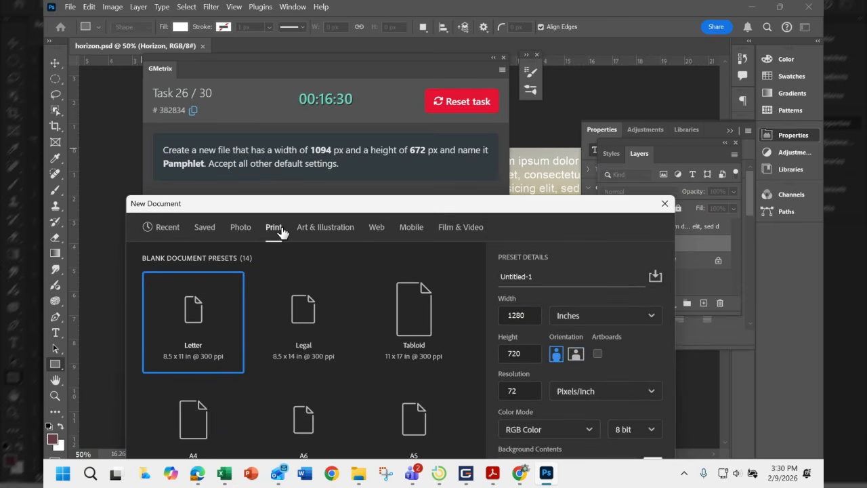
Step: Name the new document Pamphlet
double_click(534, 276)
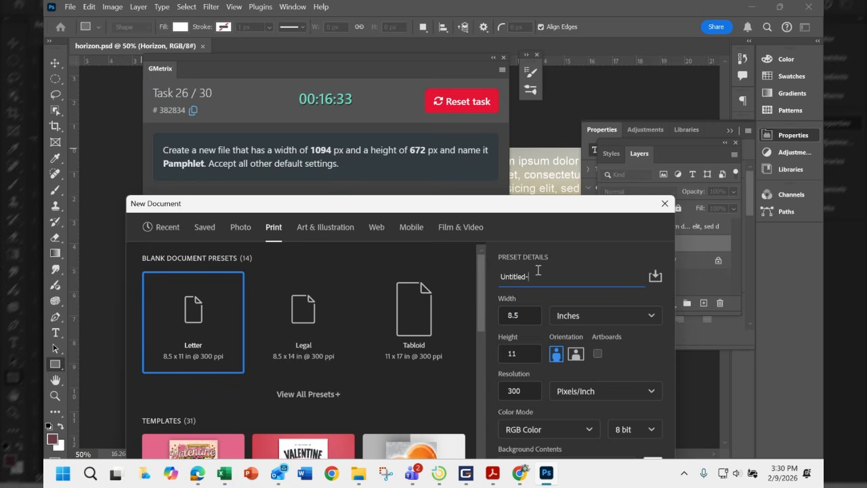
key("BackSpace")
key("BackSpace")
key("BackSpace")
key("BackSpace")
key("BackSpace")
key("BackSpace")
key("BackSpace")
key("BackSpace")
key("BackSpace")
type("P")
key("BackSpace")
key("BackSpace")
type("hlet")
Step: Switch the new document's size units to pixels and set the width to 1094 and the height to 672
left_click(599, 323)
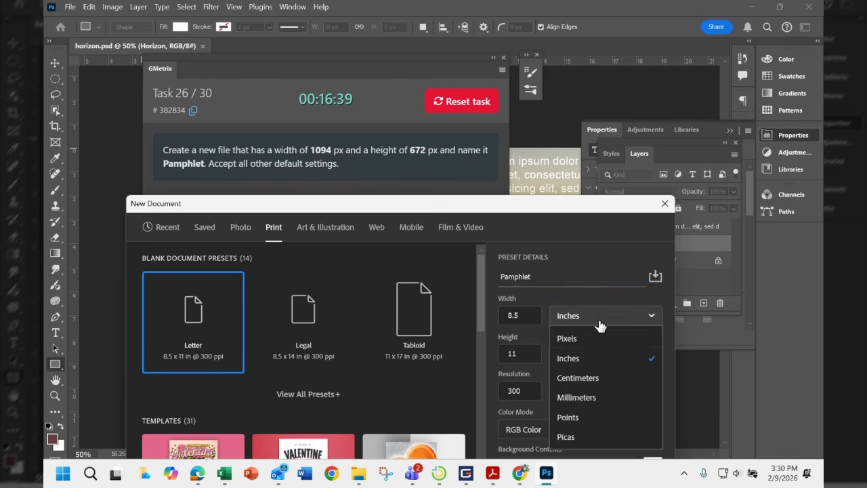
left_click(586, 343)
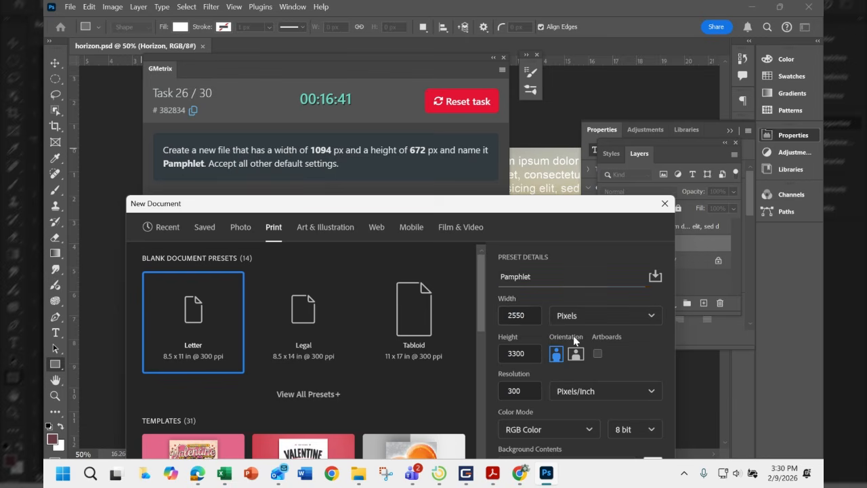
double_click(534, 318)
type("1")
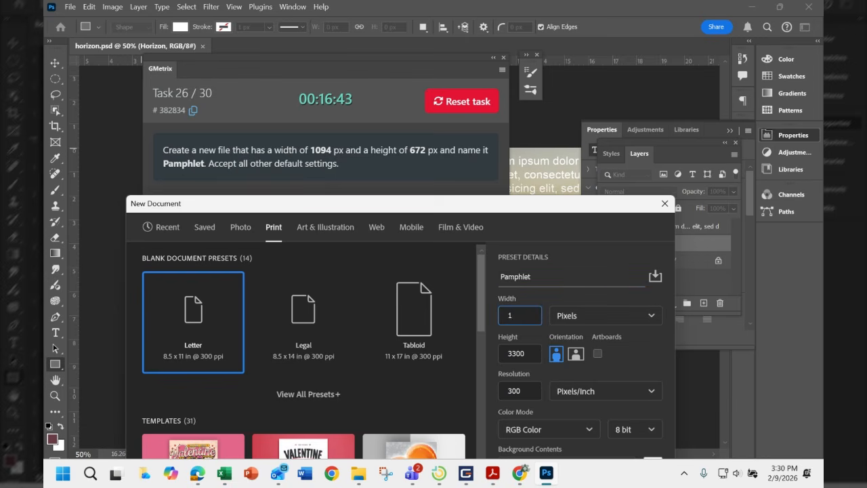
type("094")
double_click(534, 354)
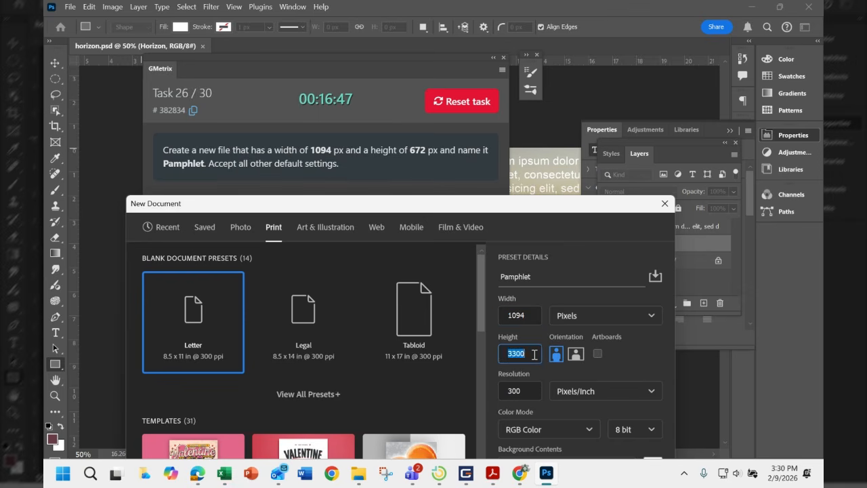
type("672")
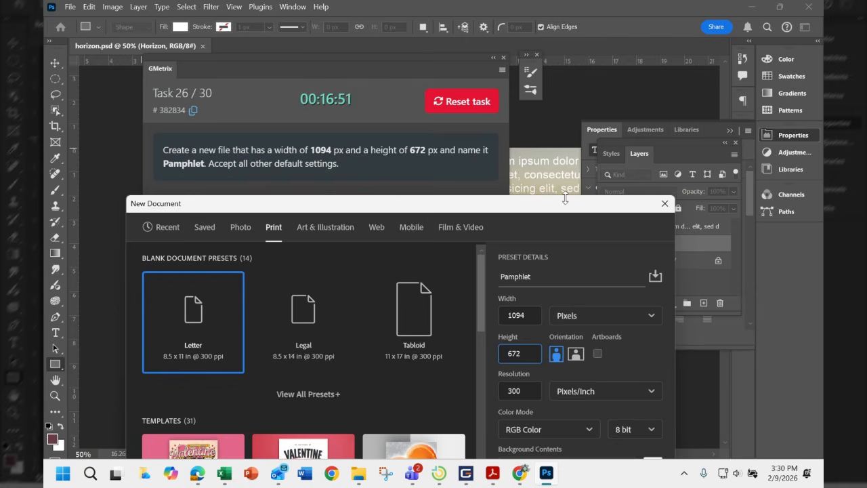
Step: Create the document with the remaining default settings, and submit Task 26 to continue to Task 27
left_click_drag(576, 203, 611, 11)
left_click(621, 438)
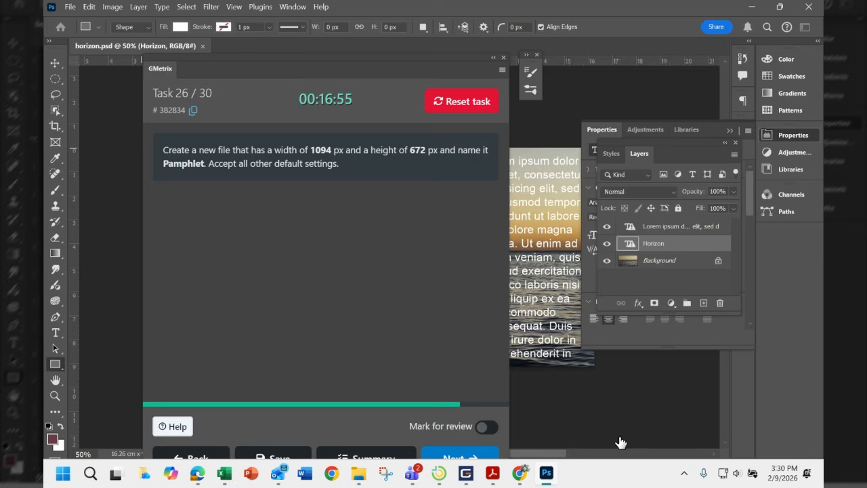
left_click(465, 458)
left_click(432, 339)
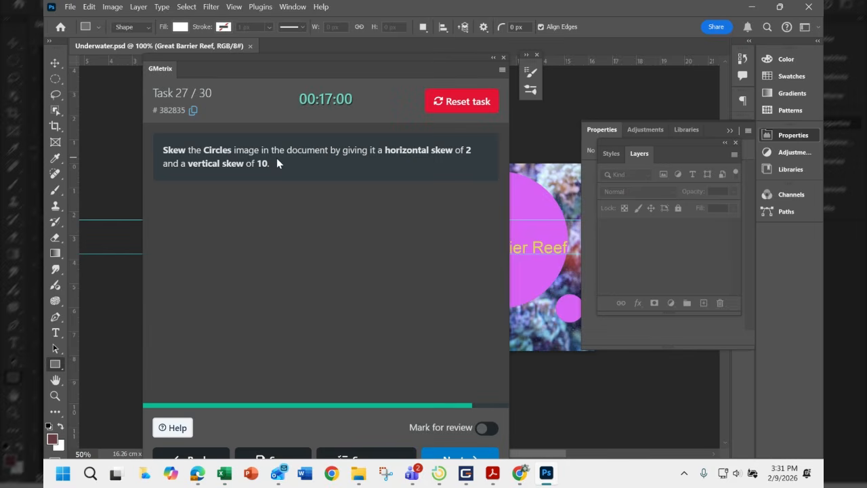
Step: Skew the Circles layer with a horizontal skew of 2 and a vertical skew of 10, and apply the transform
left_click(667, 257)
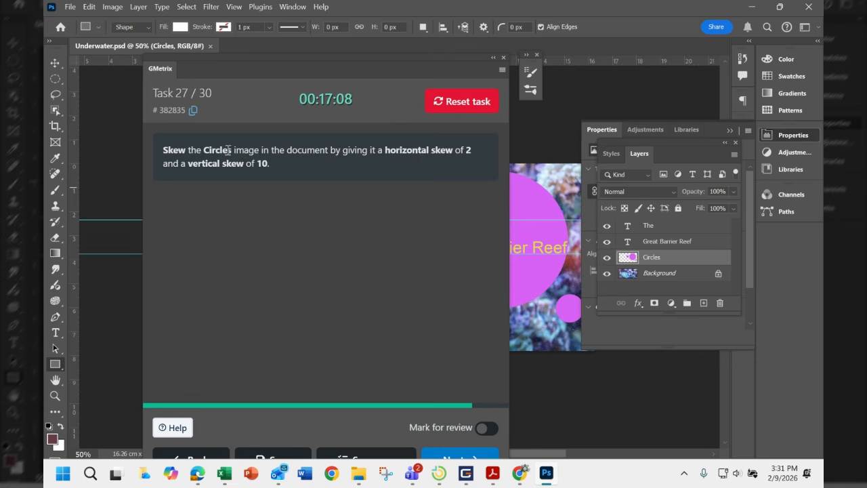
left_click(90, 8)
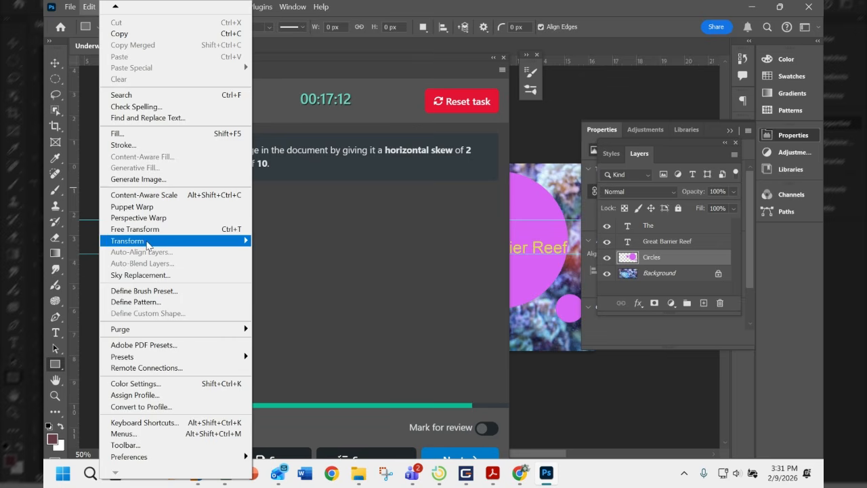
mouse_move(149, 242)
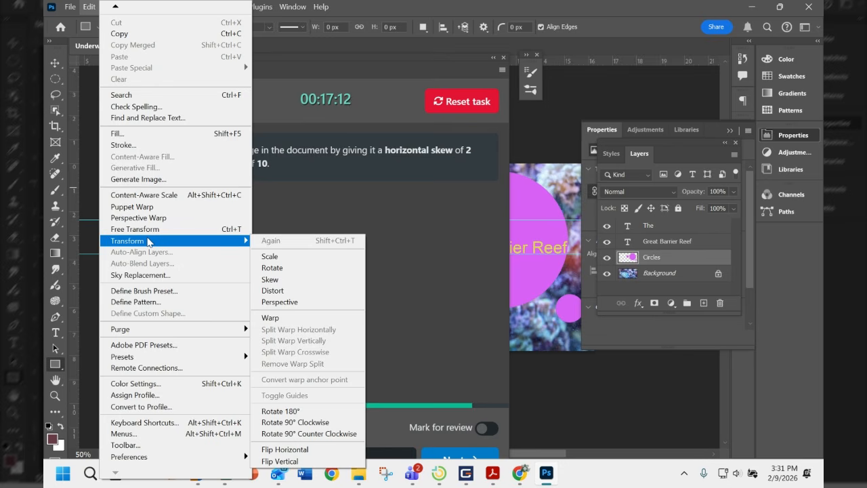
left_click(296, 279)
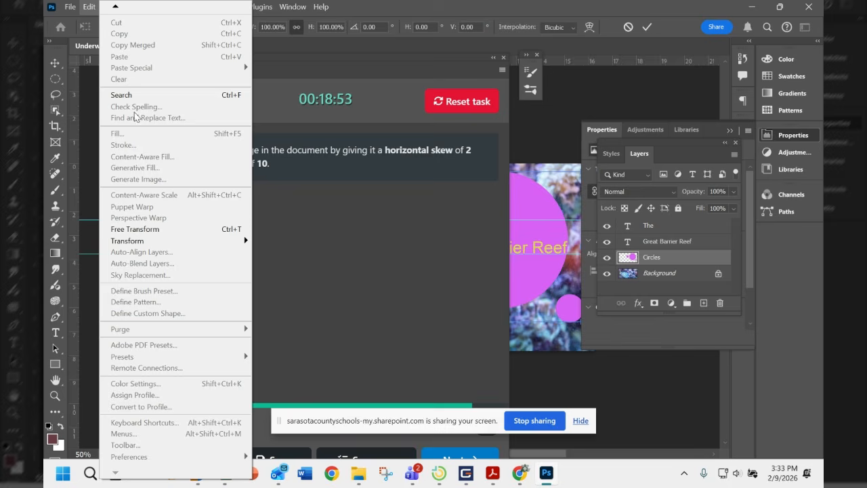
mouse_move(153, 244)
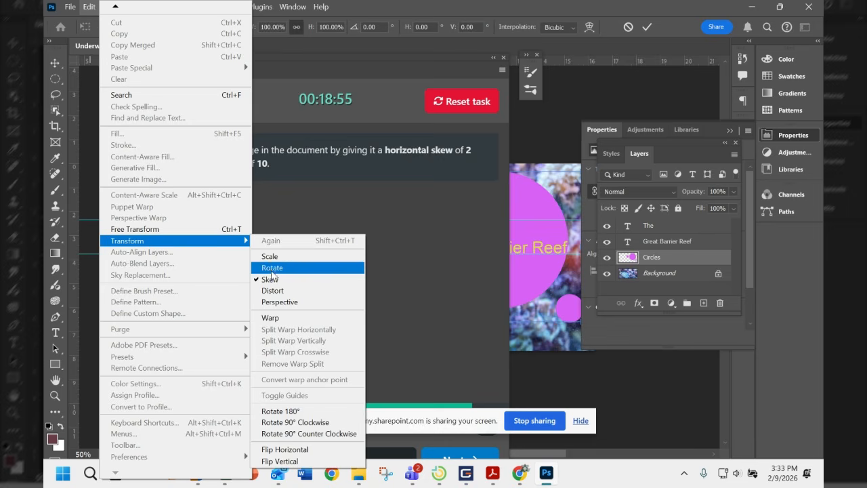
double_click(407, 8)
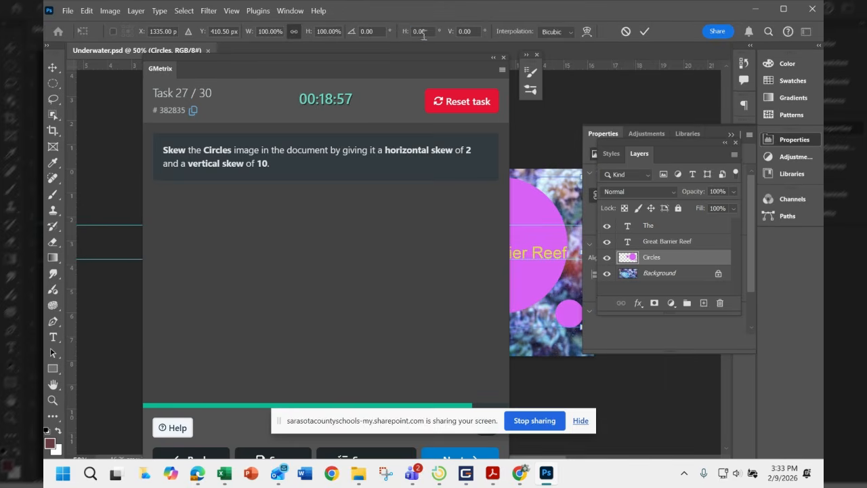
left_click(425, 31)
type("2")
key("Tab")
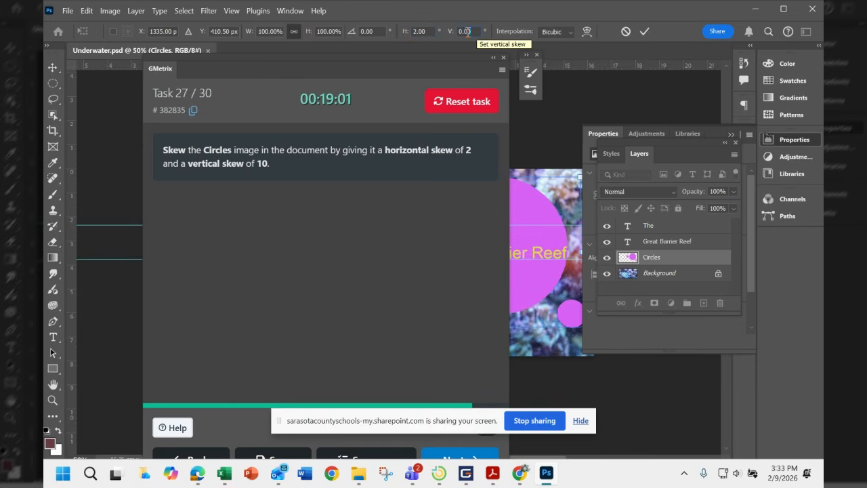
type("10")
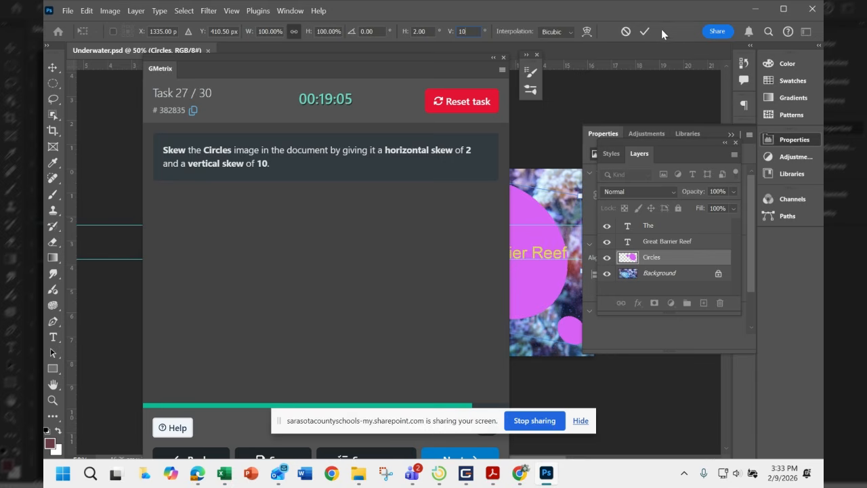
left_click(644, 32)
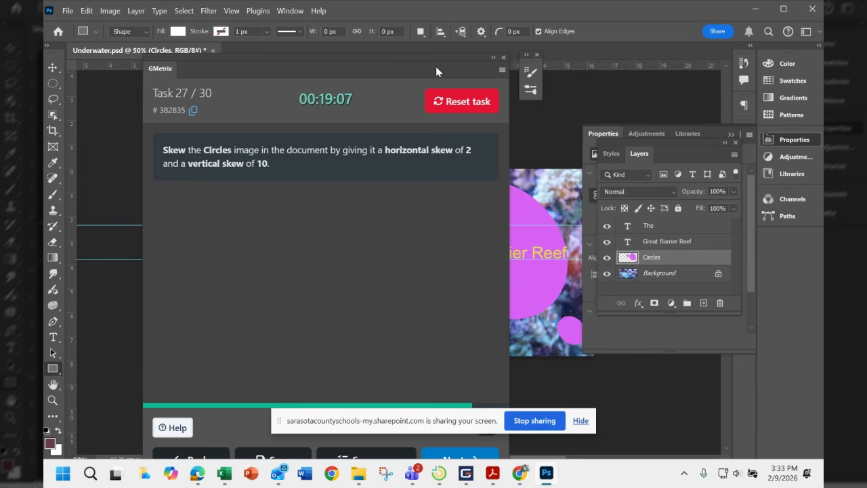
Step: Reposition the GMetrix task window so its navigation controls are accessible, and submit Task 27 to continue to Task 28
left_click_drag(424, 66, 332, 92)
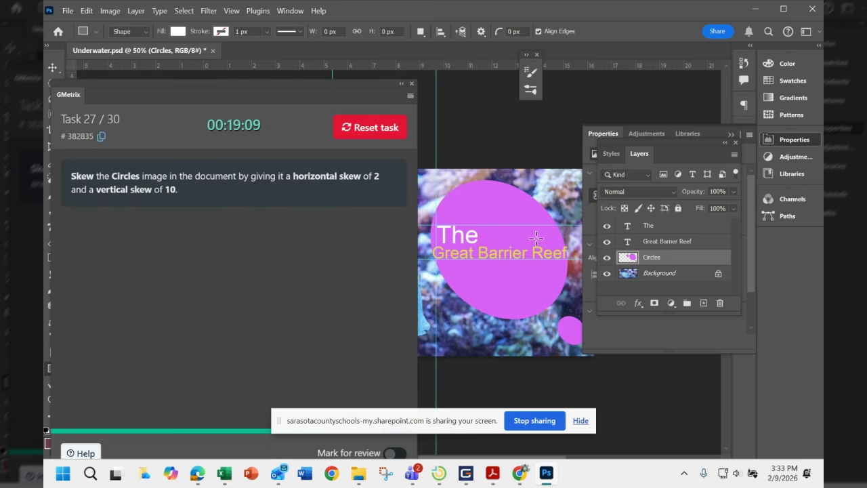
left_click(579, 420)
left_click_drag(283, 96, 363, 26)
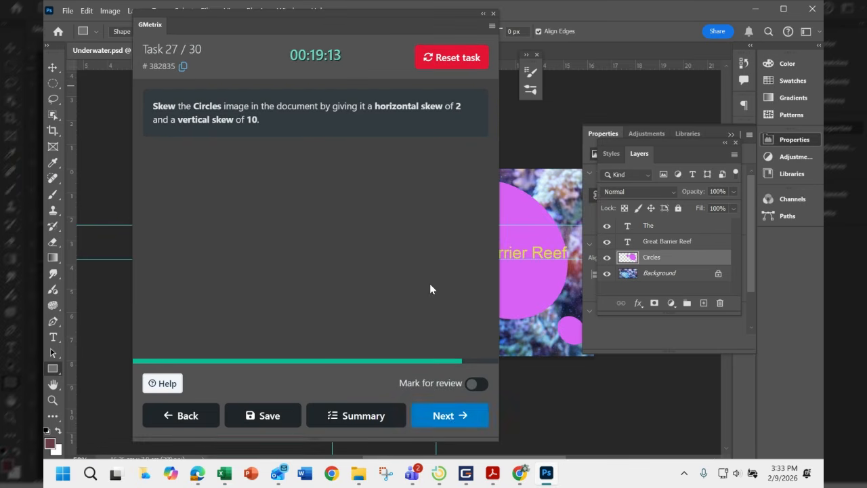
left_click(445, 415)
left_click(388, 289)
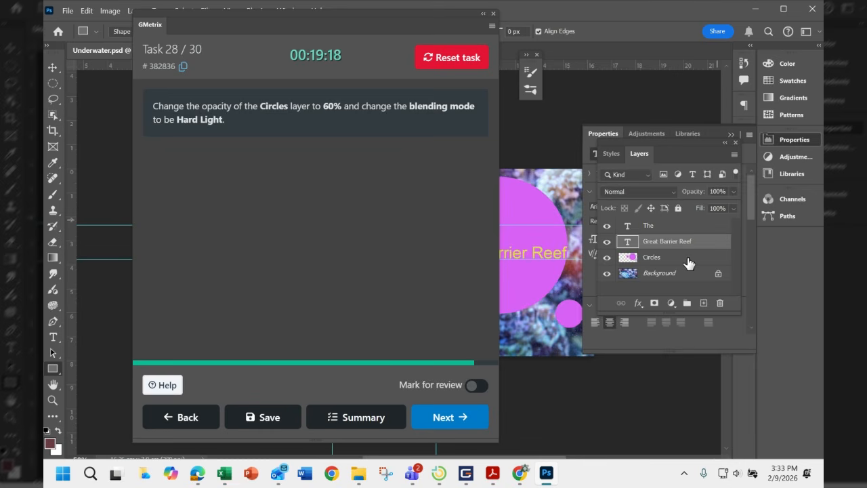
Step: Set the Circles layer's opacity to 60% and its blending mode to Hard Light, and submit Task 28 to continue to Task 29
left_click(688, 263)
left_click(728, 190)
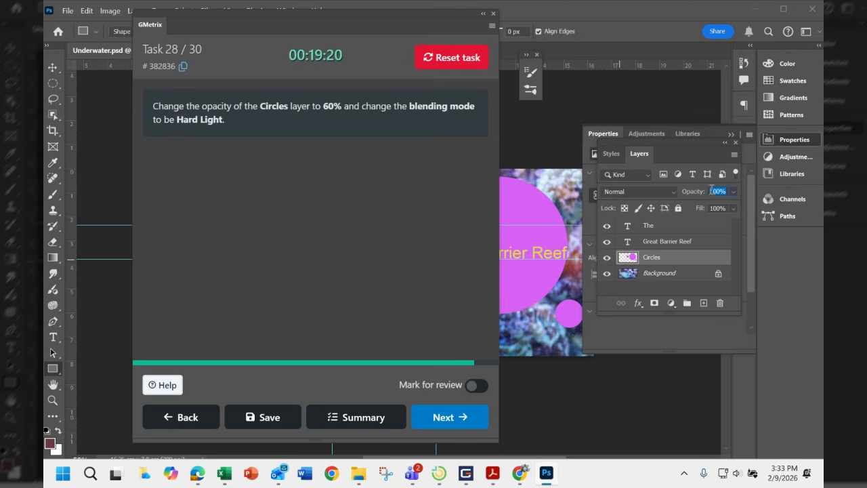
type("60")
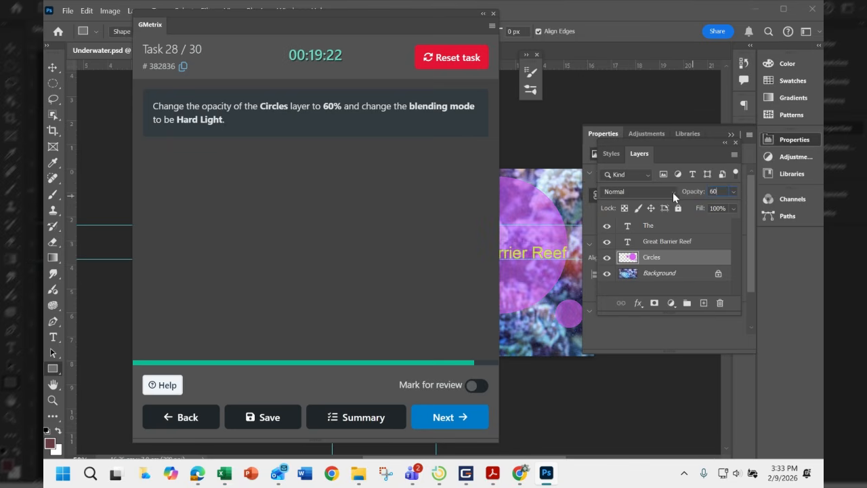
left_click(665, 196)
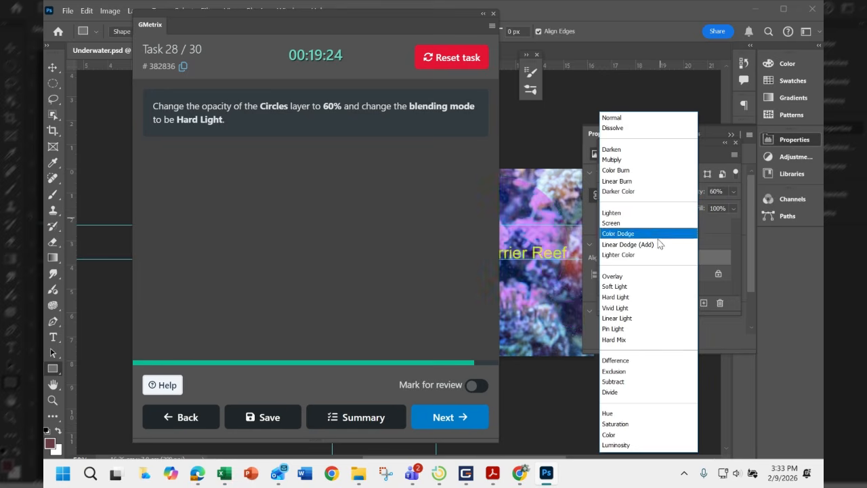
left_click(636, 300)
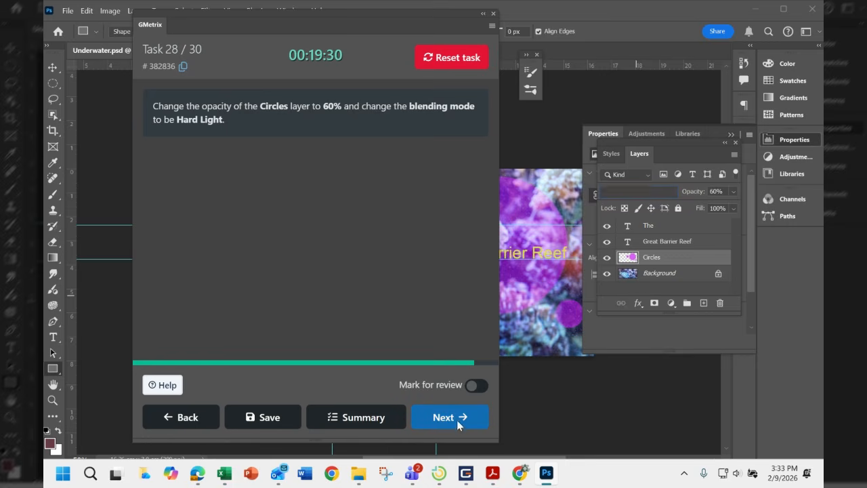
left_click(457, 418)
left_click(418, 298)
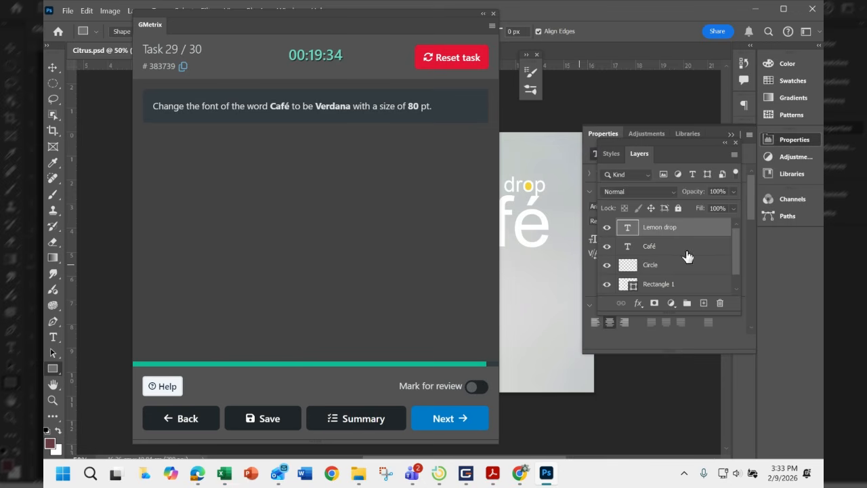
Step: Select the text of the Café layer and change its font to Verdana
left_click(627, 249)
double_click(627, 248)
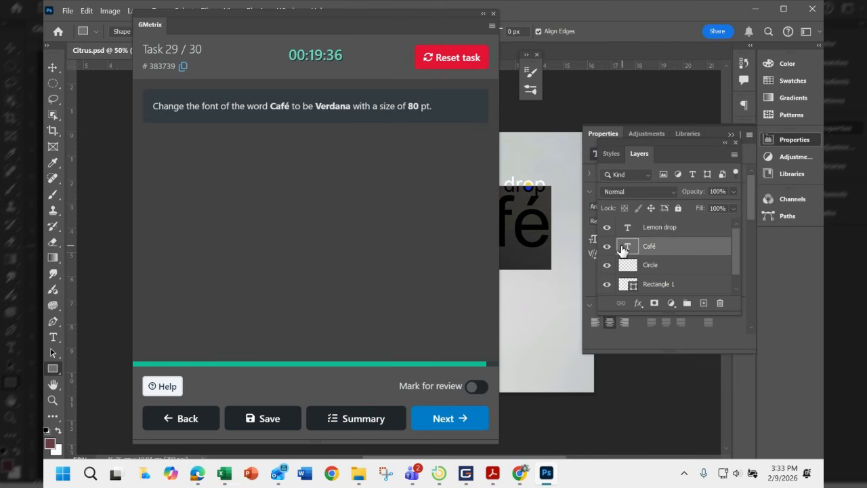
left_click(794, 140)
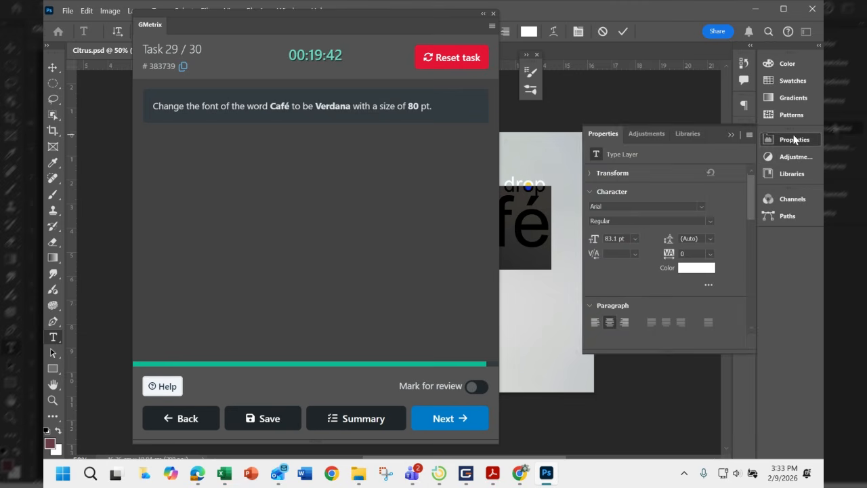
left_click(623, 207)
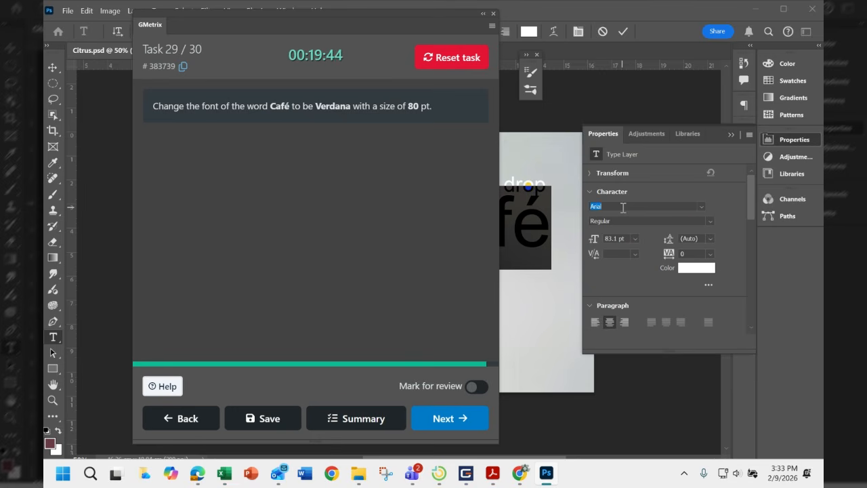
type("ver")
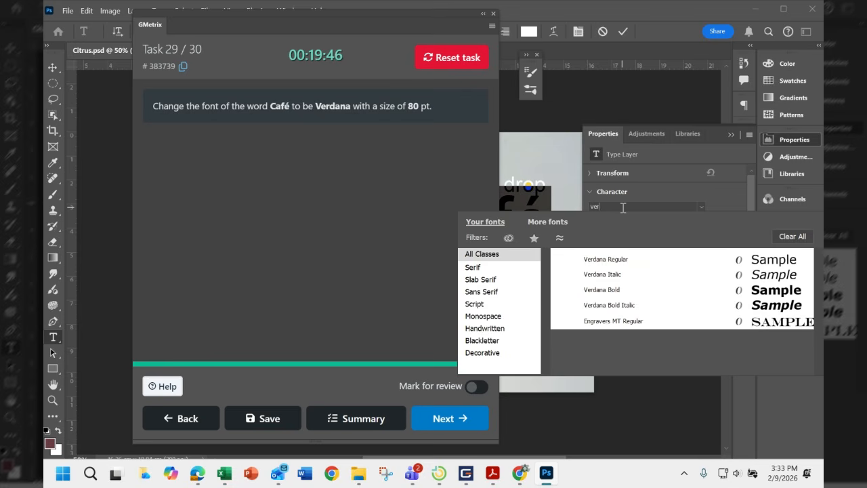